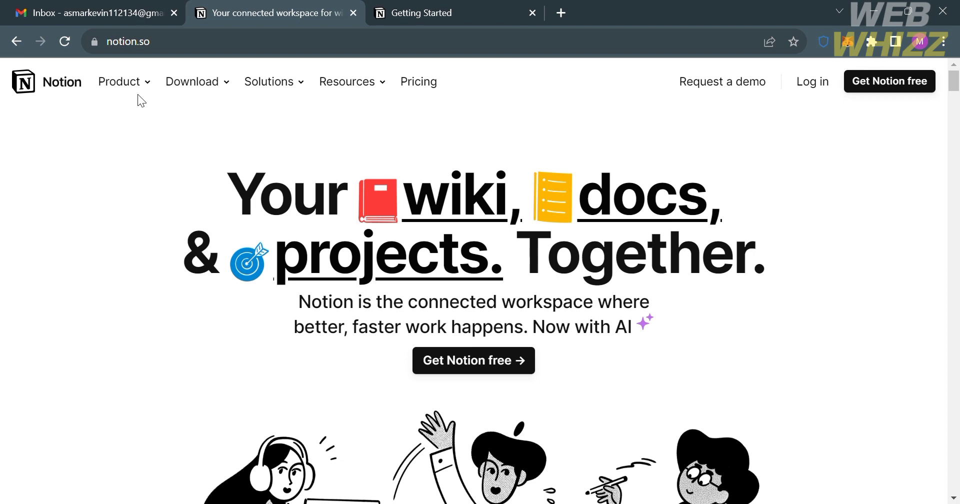
Look through the Notion homepage's introduction, customer list and the Wikis, Docs, Projects and Notion AI sections
mouse_move(143, 88)
scroll(215, 283, down, 4)
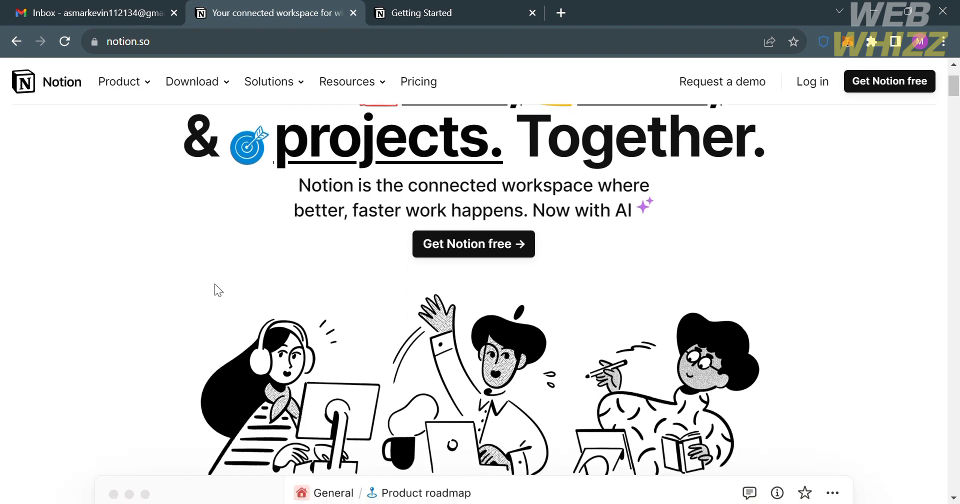
scroll(214, 283, down, 12)
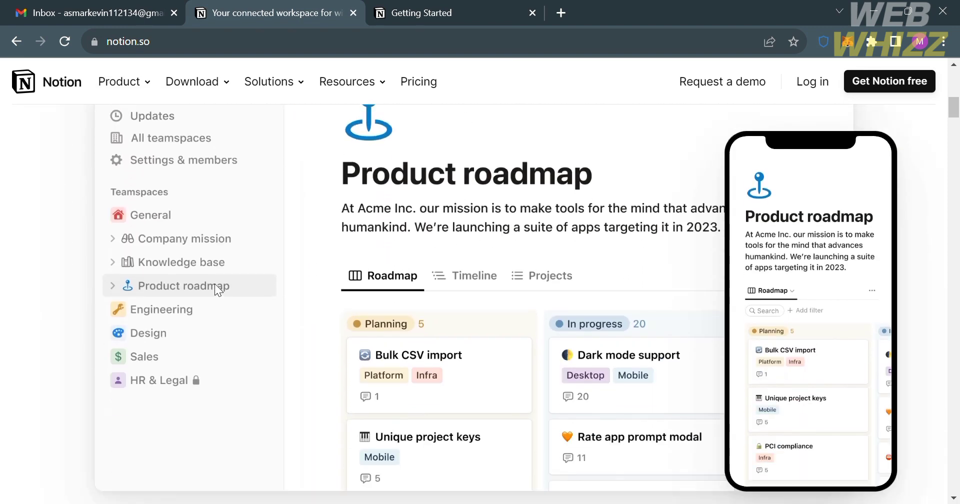
scroll(215, 283, down, 9)
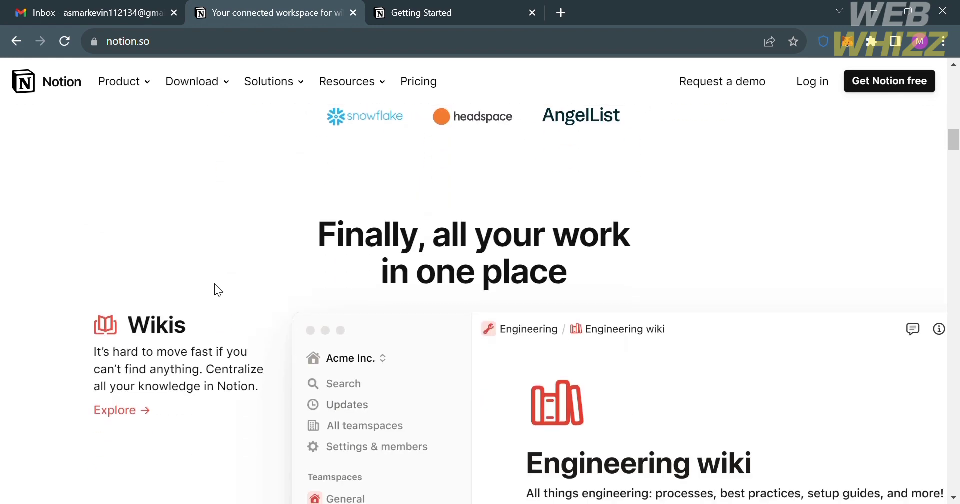
scroll(215, 283, up, 6)
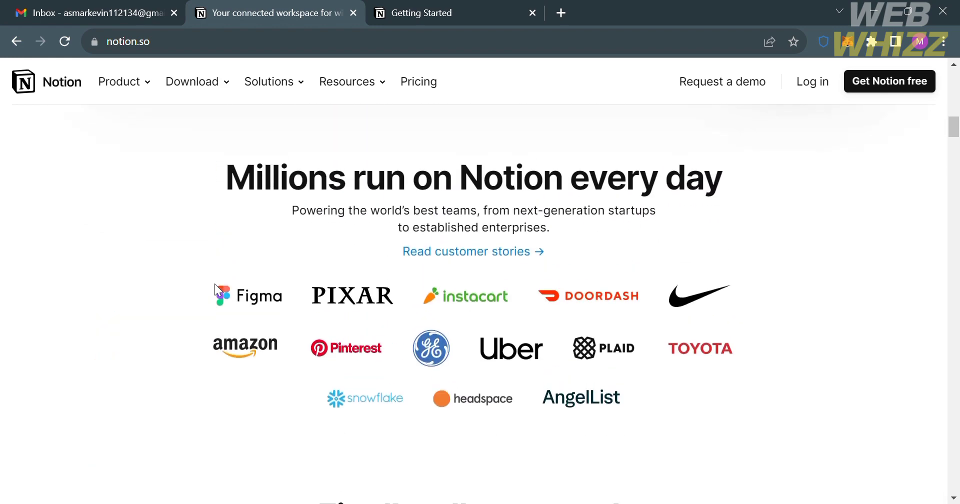
scroll(214, 284, down, 8)
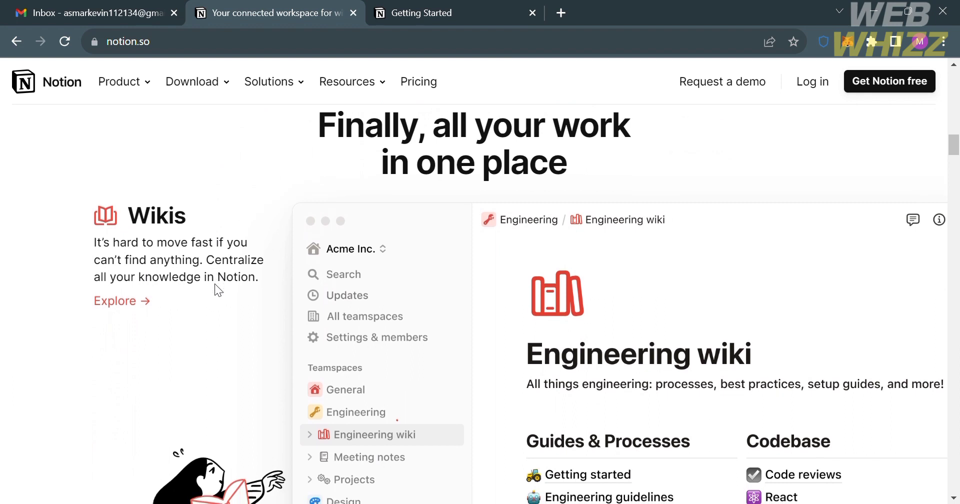
scroll(214, 283, down, 2)
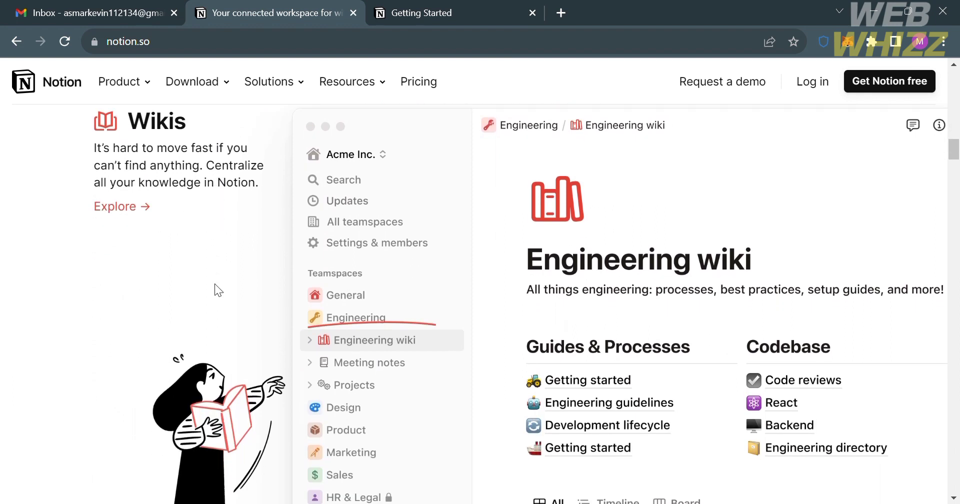
scroll(214, 283, down, 3)
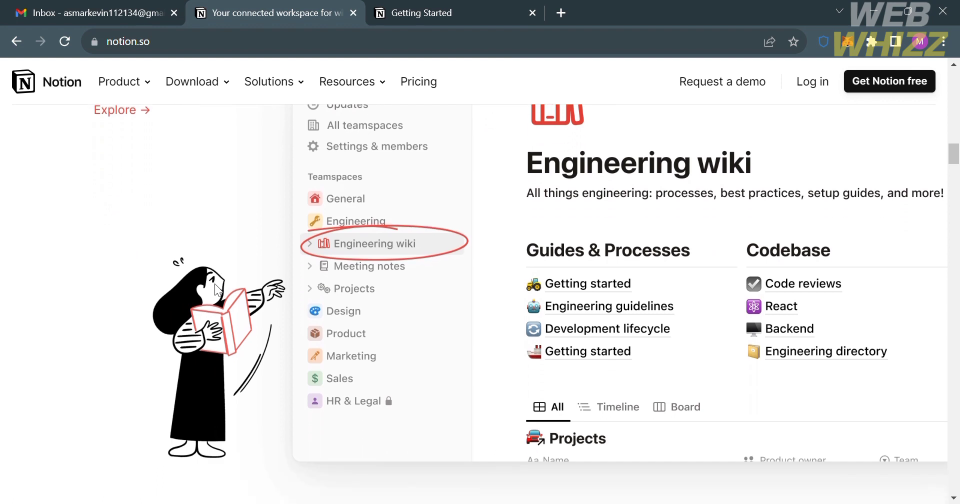
scroll(217, 289, down, 5)
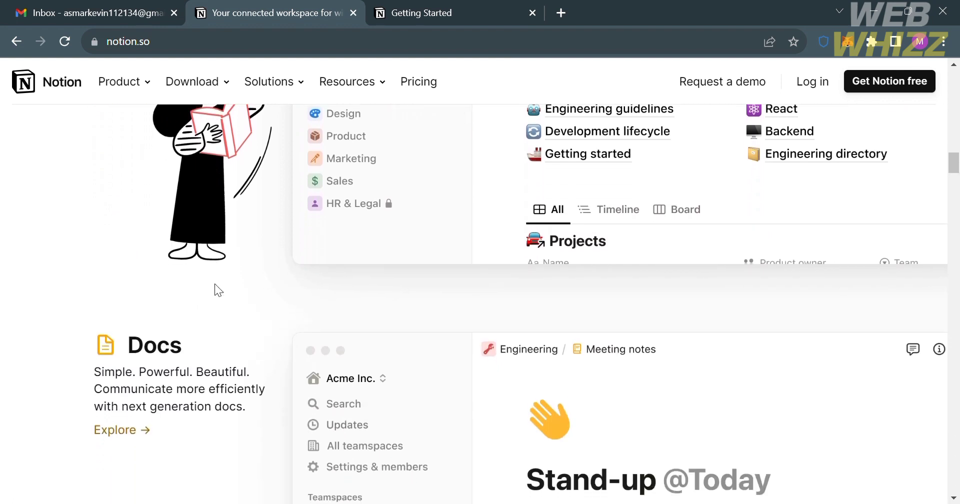
scroll(215, 285, down, 1)
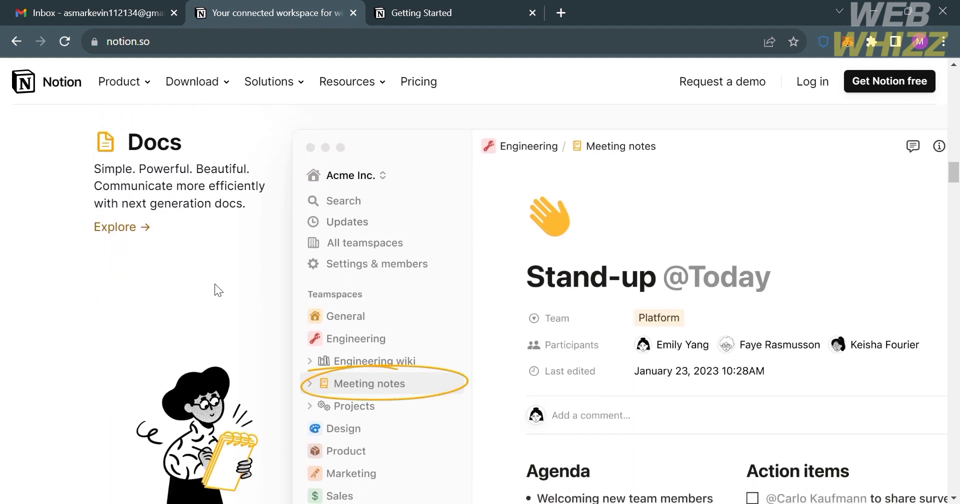
scroll(215, 285, down, 4)
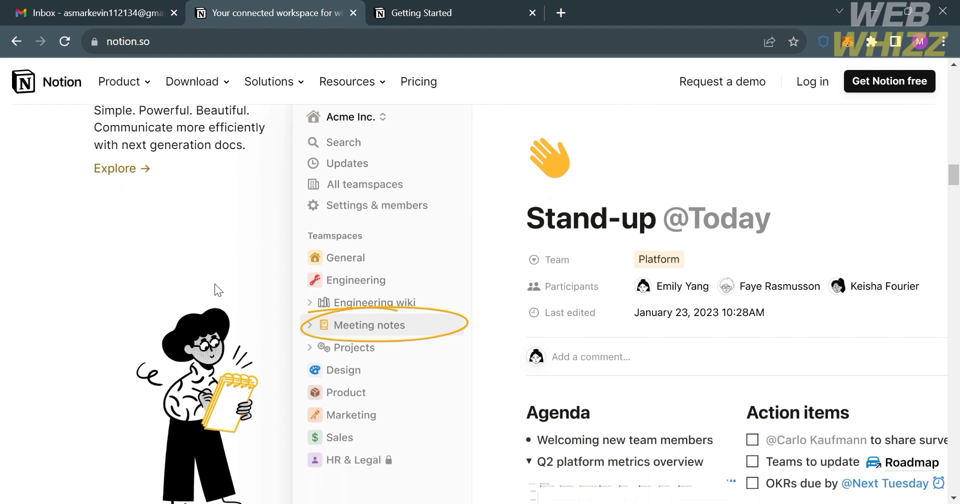
scroll(215, 284, down, 5)
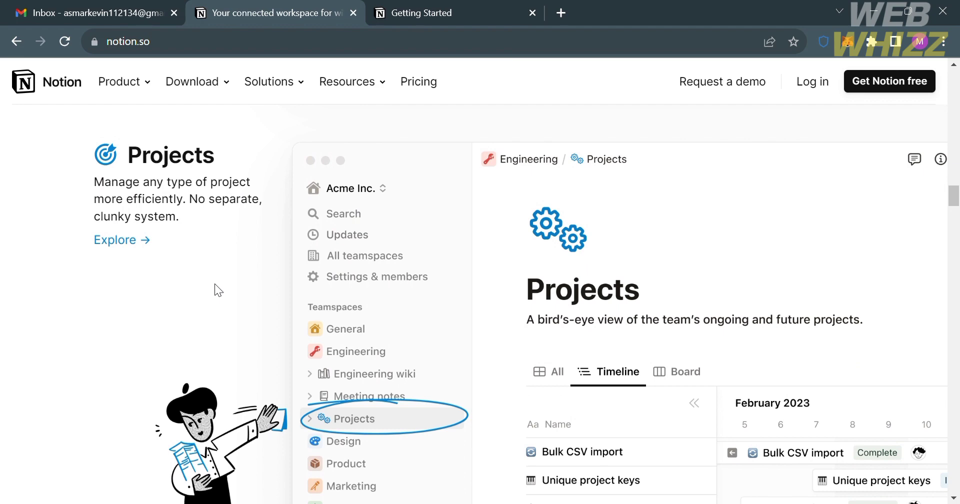
scroll(214, 284, down, 4)
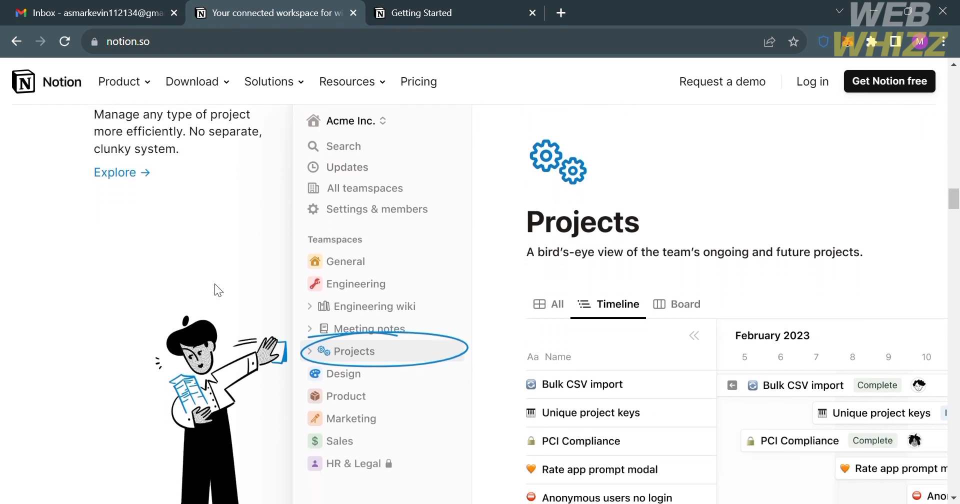
scroll(214, 284, down, 5)
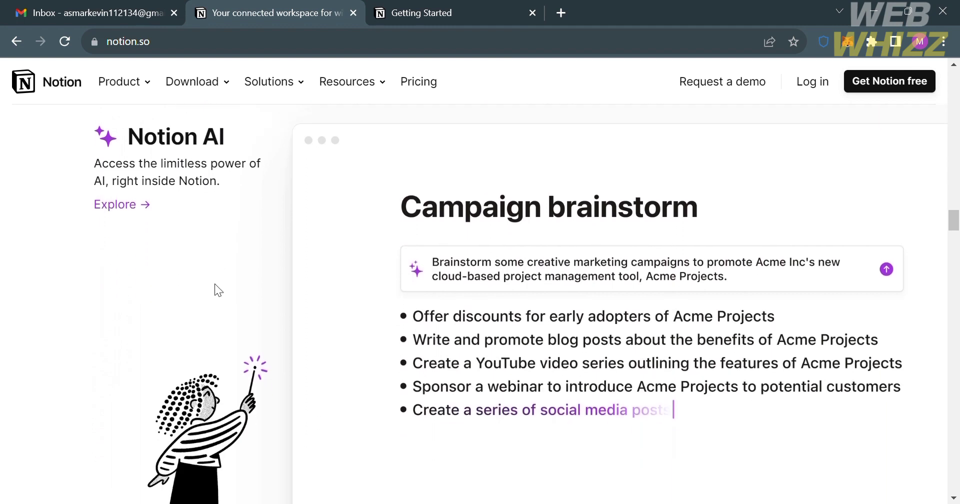
scroll(215, 284, down, 1)
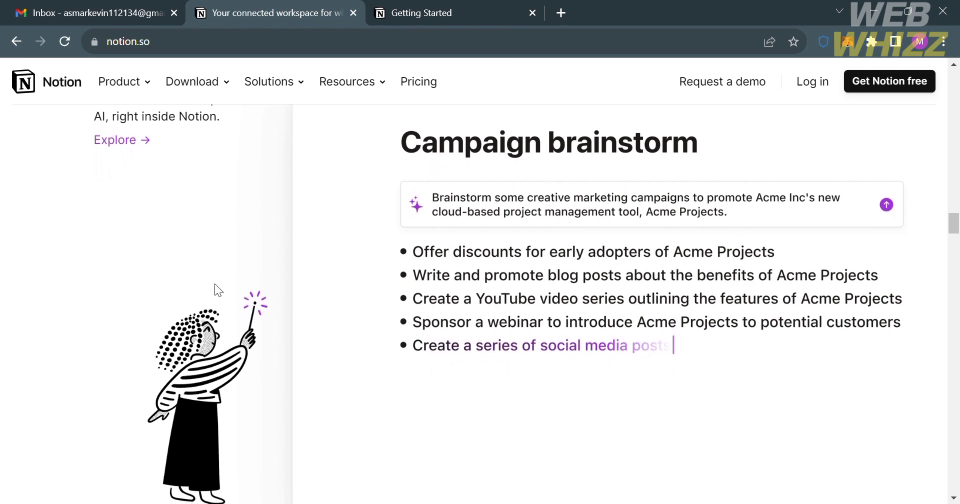
scroll(368, 290, down, 1)
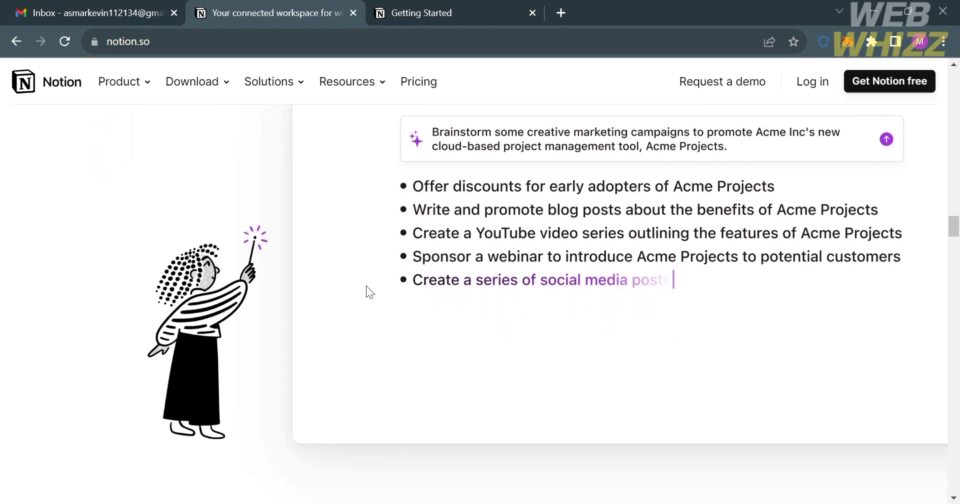
Examine the rest of the homepage, from the tool consolidation and building blocks sections to the templates and footer links
scroll(368, 290, down, 6)
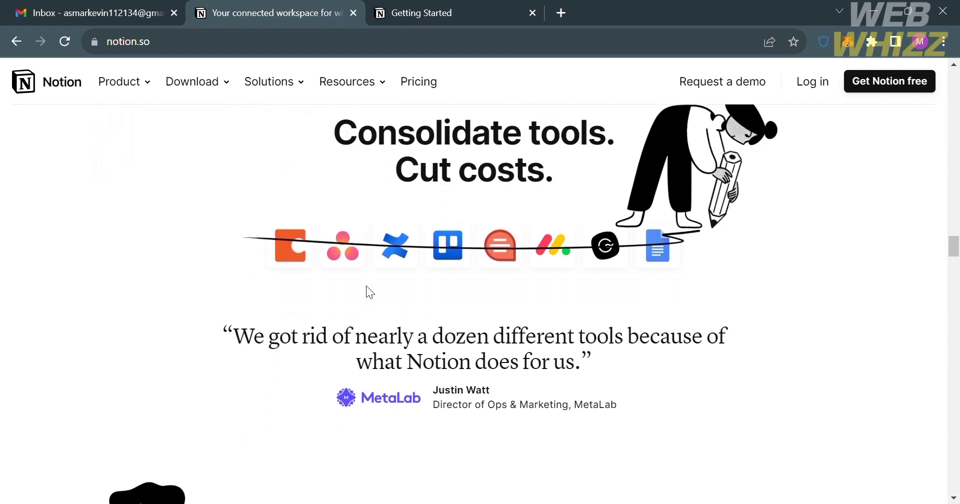
scroll(368, 290, down, 4)
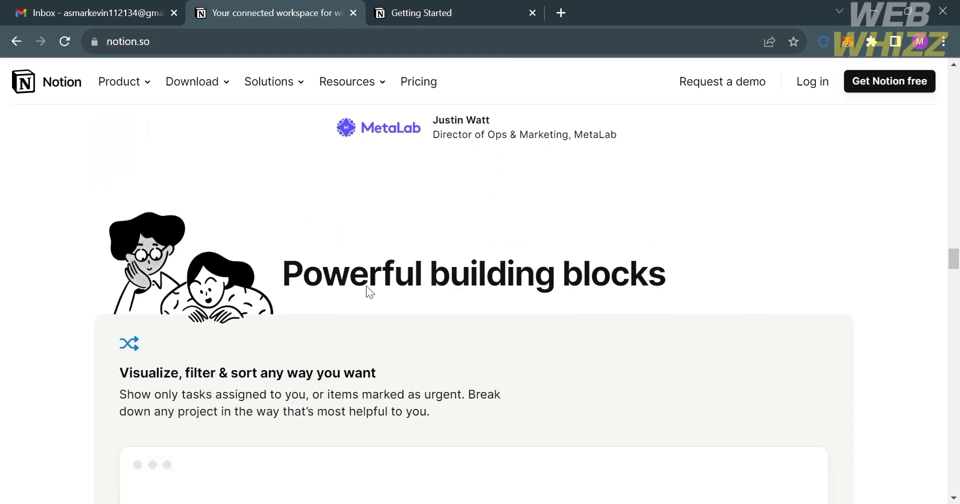
scroll(368, 287, down, 4)
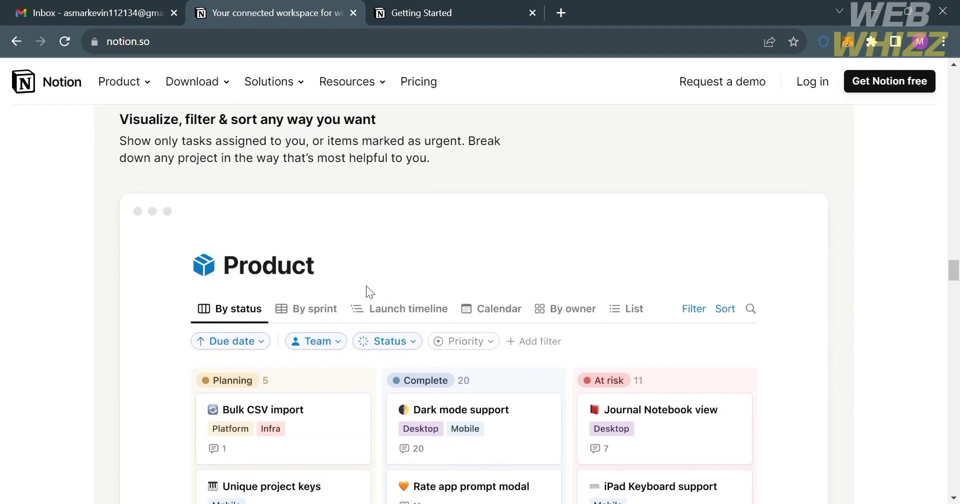
scroll(366, 287, down, 3)
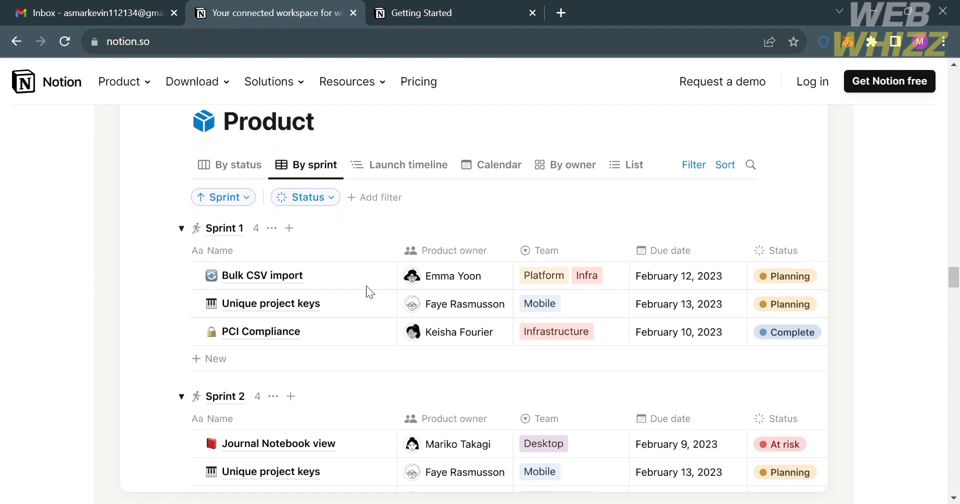
scroll(368, 290, up, 3)
scroll(368, 290, down, 6)
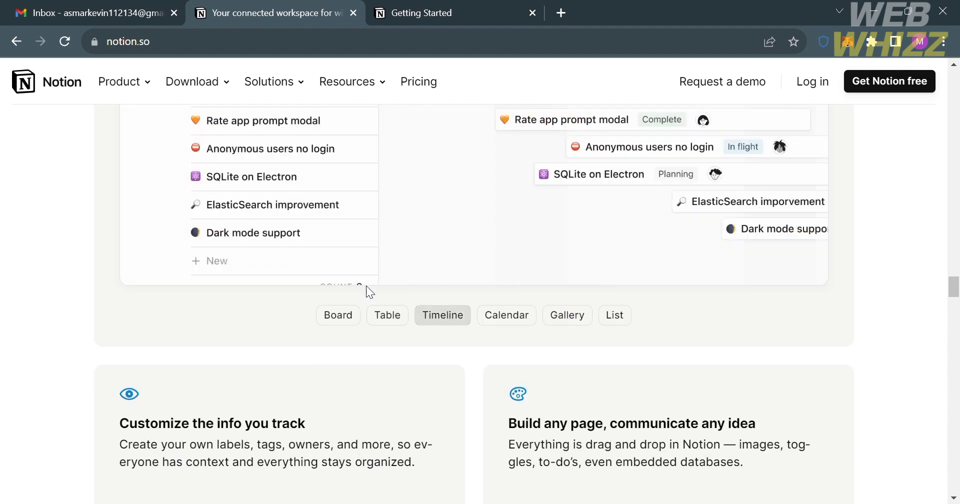
scroll(366, 286, down, 7)
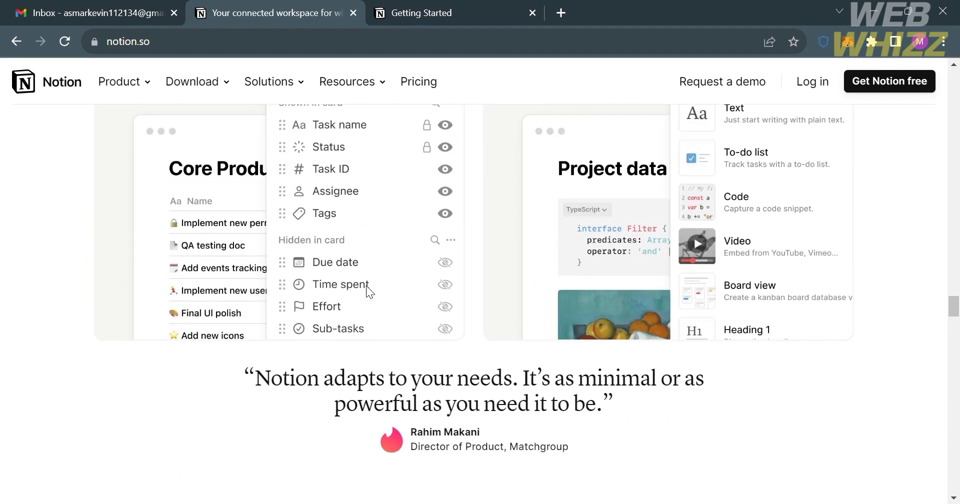
scroll(366, 286, down, 8)
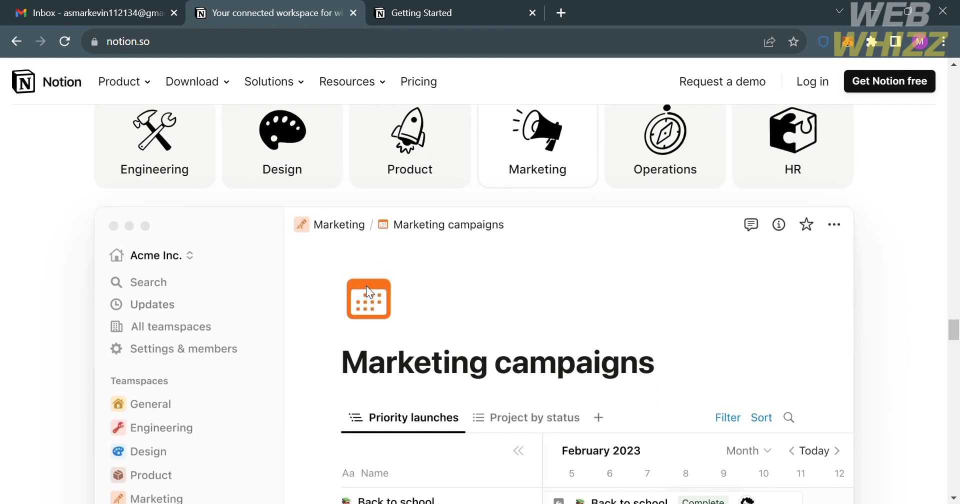
scroll(369, 290, down, 15)
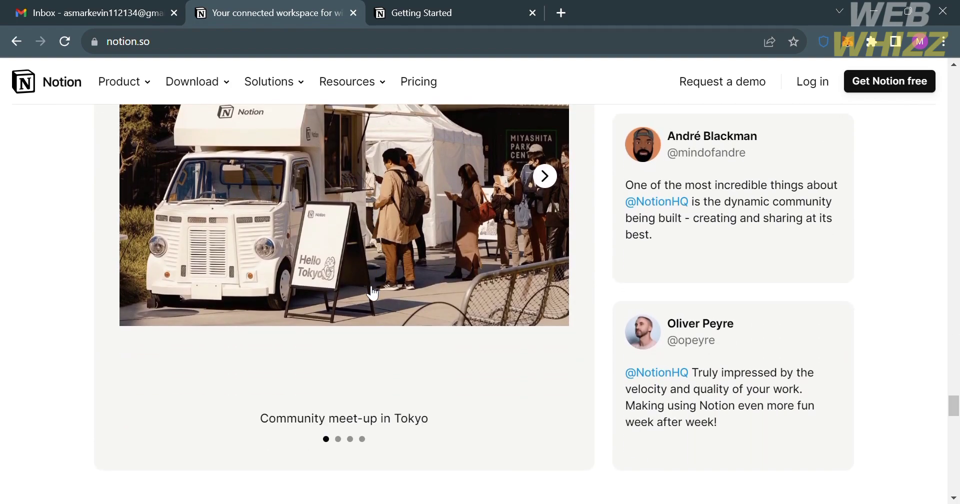
scroll(372, 294, down, 15)
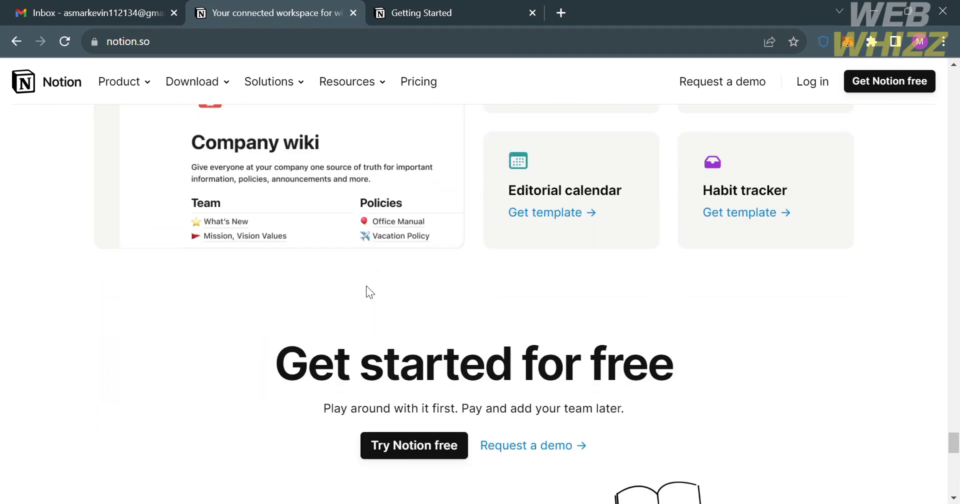
scroll(366, 286, down, 7)
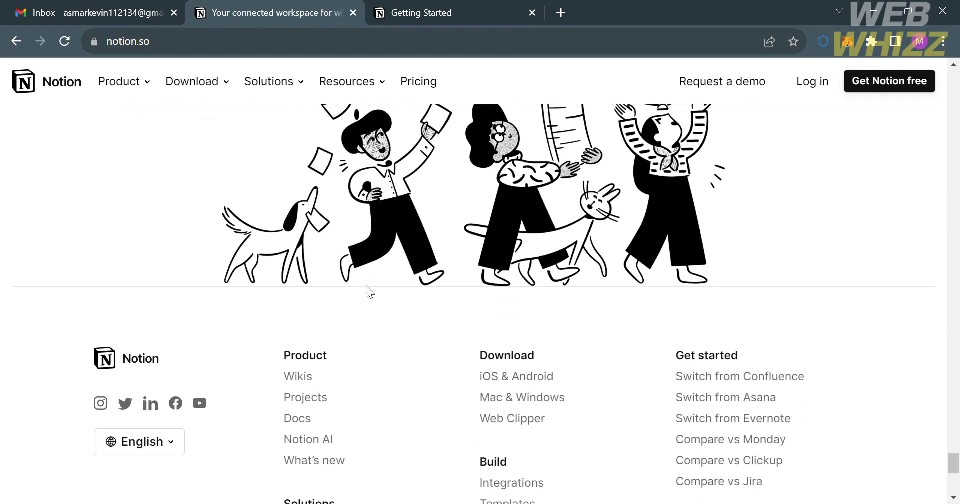
scroll(368, 289, down, 8)
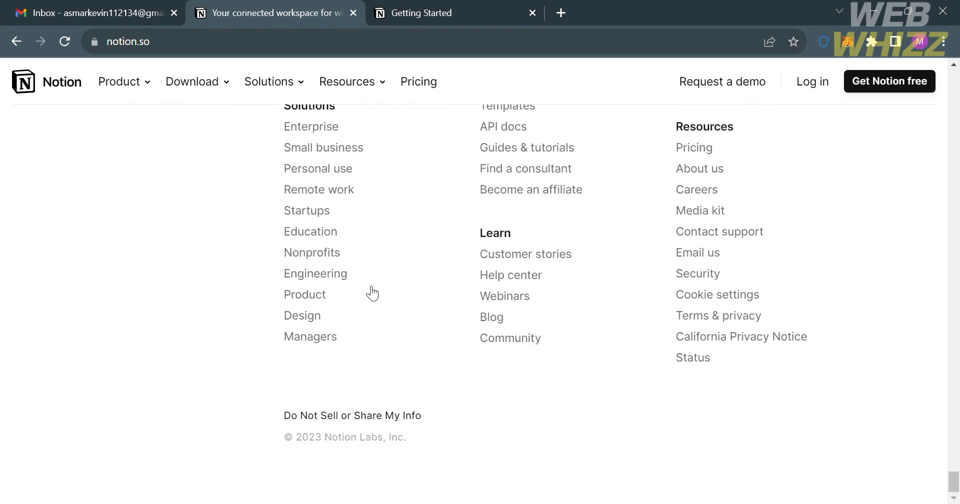
scroll(366, 286, up, 5)
scroll(365, 286, down, 3)
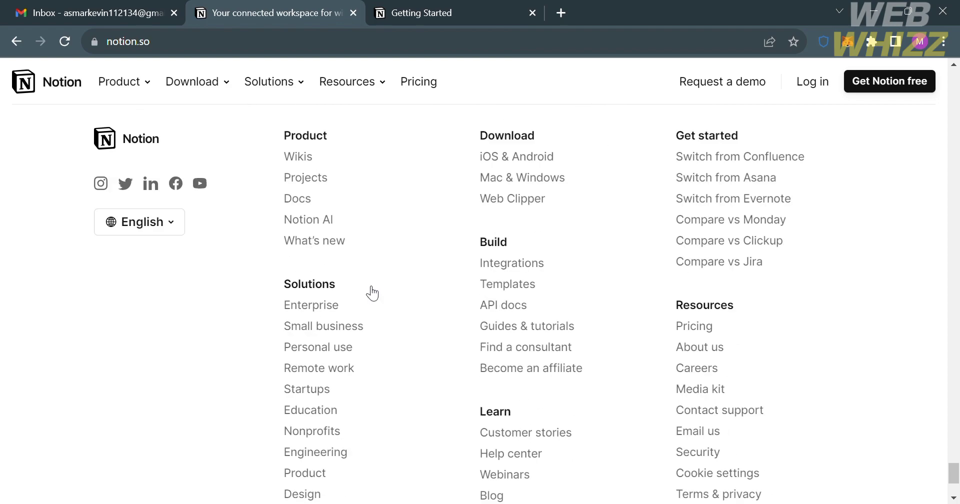
Return to the homepage's product roadmap preview and locate the option for getting Notion free
scroll(371, 294, up, 20)
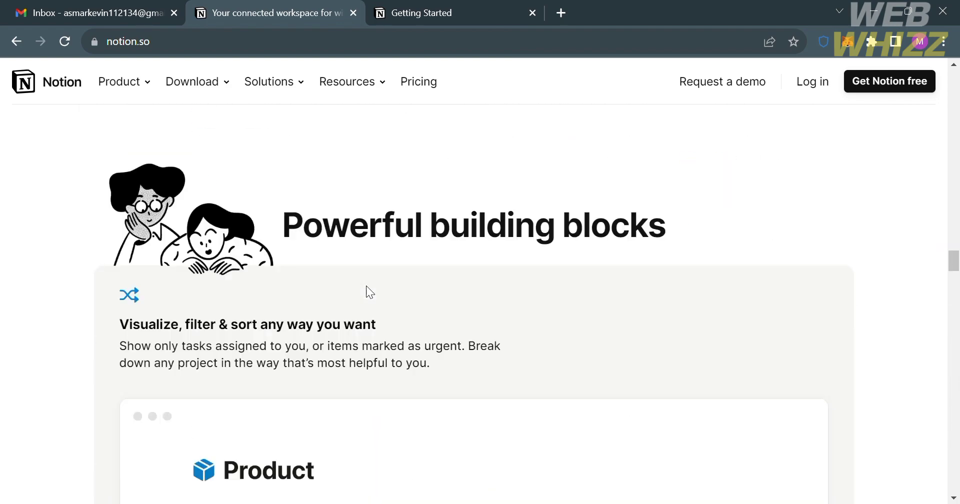
scroll(366, 286, up, 5)
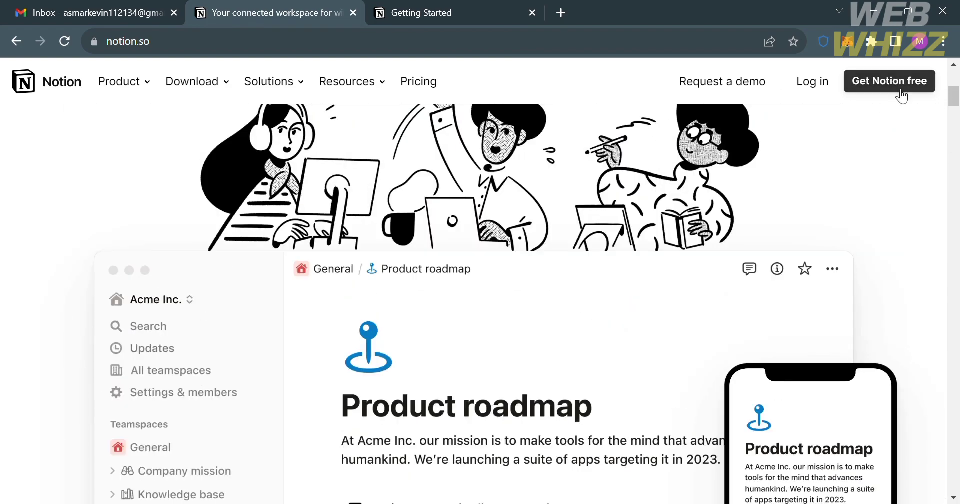
scroll(892, 99, up, 5)
scroll(892, 98, down, 2)
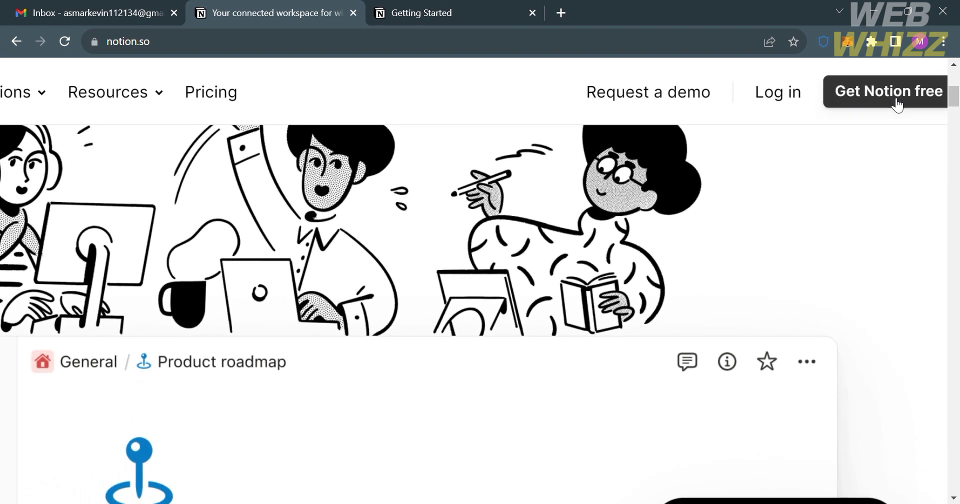
scroll(787, 106, down, 3)
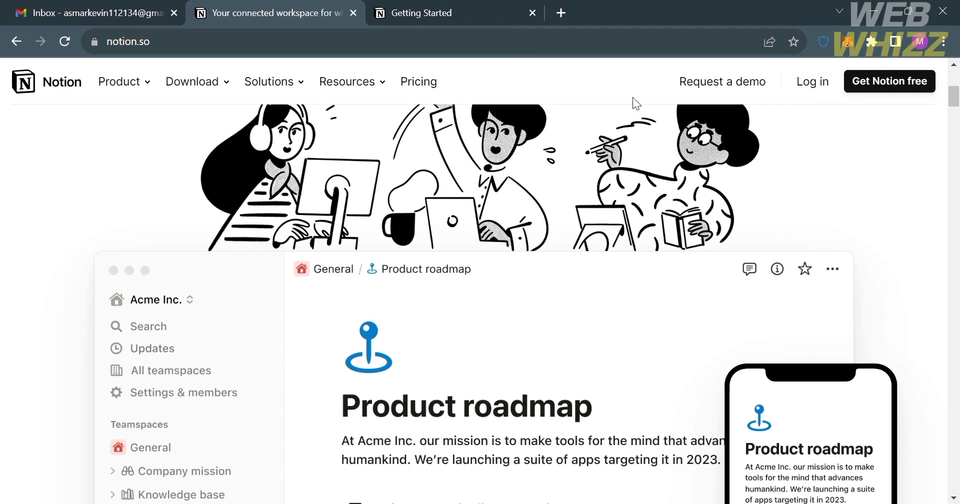
Add a new page in the already open Notion workspace and bring up the template gallery for it
click(482, 7)
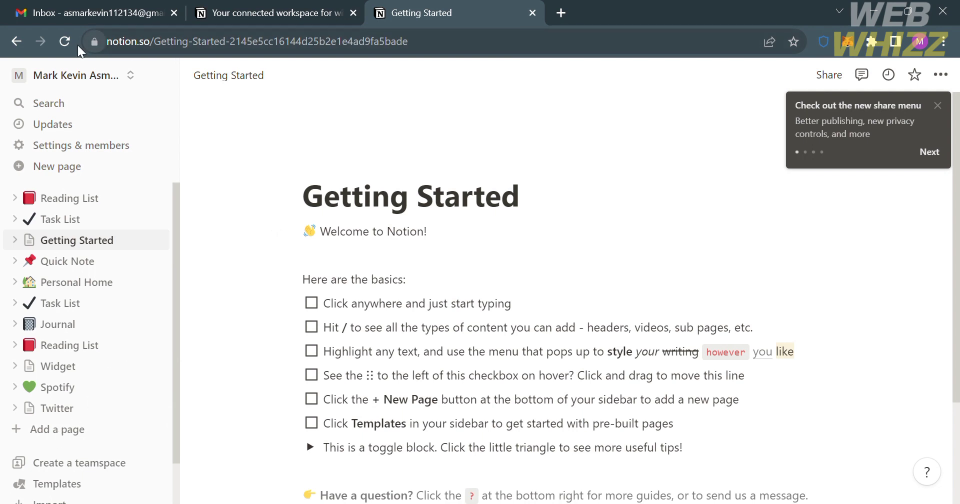
scroll(86, 261, down, 2)
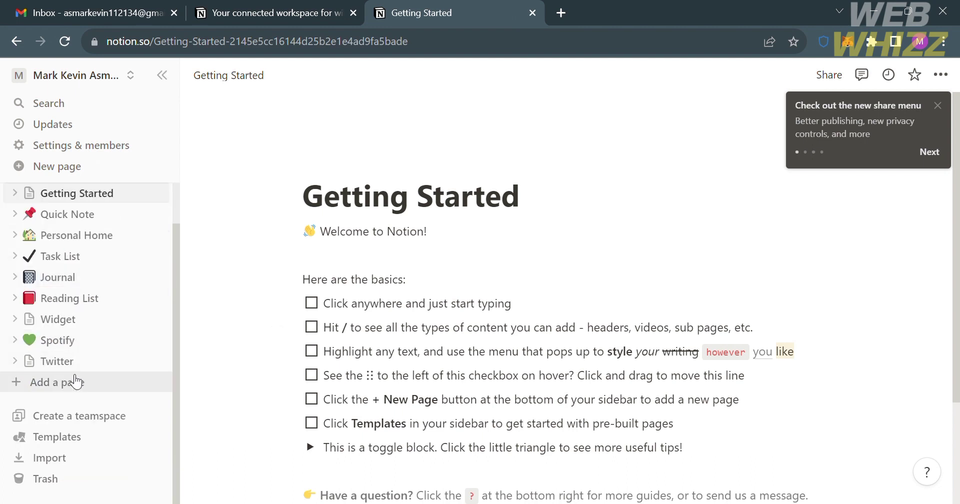
click(75, 382)
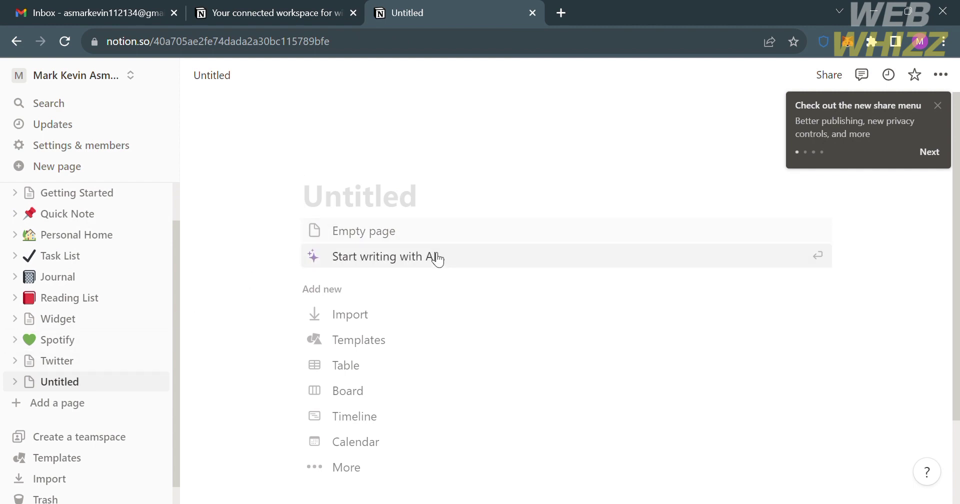
click(392, 342)
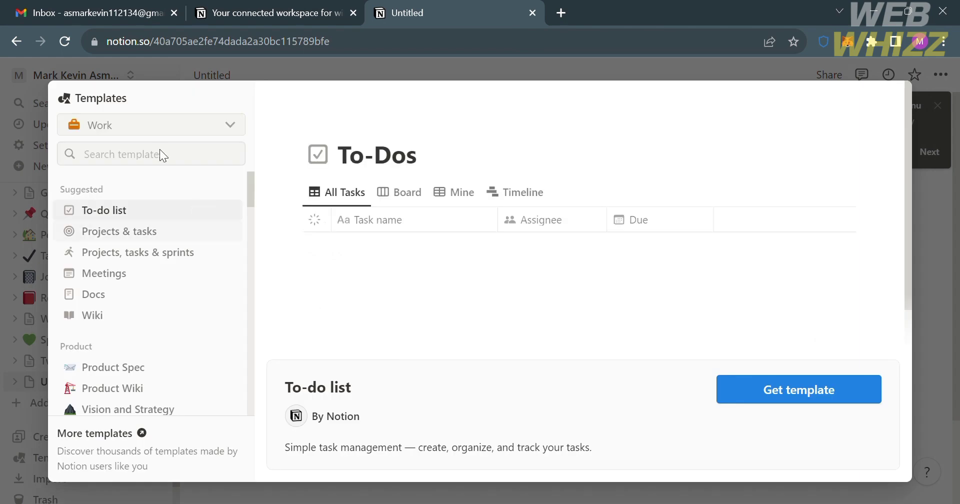
Keep Work as the template category and look through its suggested, Product, Marketing and Engineering templates
click(157, 130)
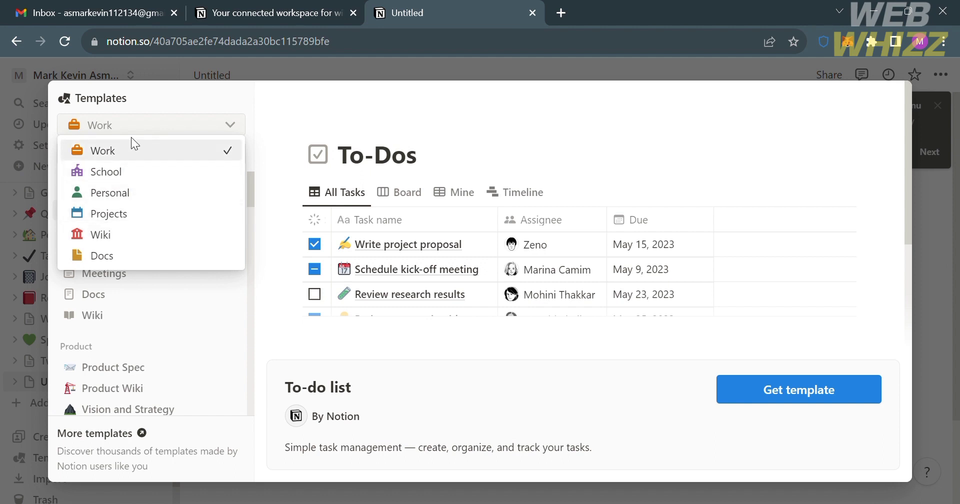
click(138, 151)
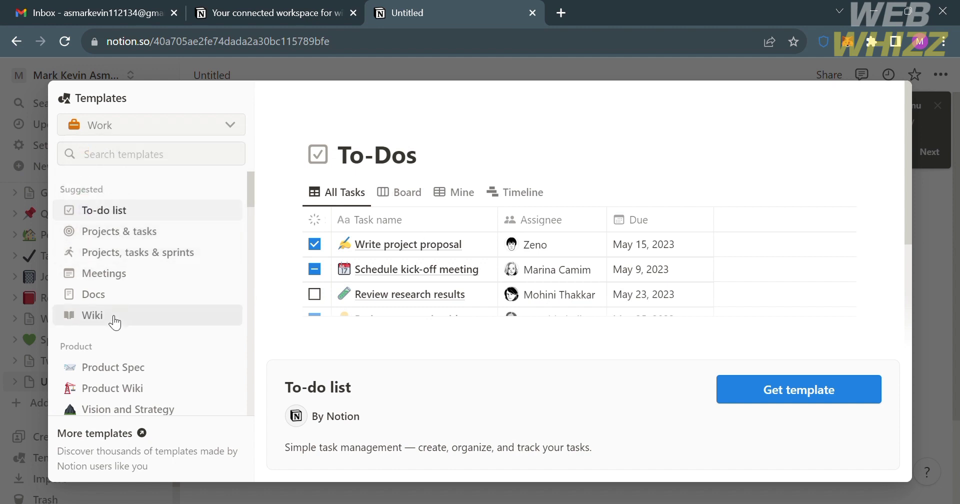
scroll(114, 323, down, 1)
scroll(115, 323, down, 3)
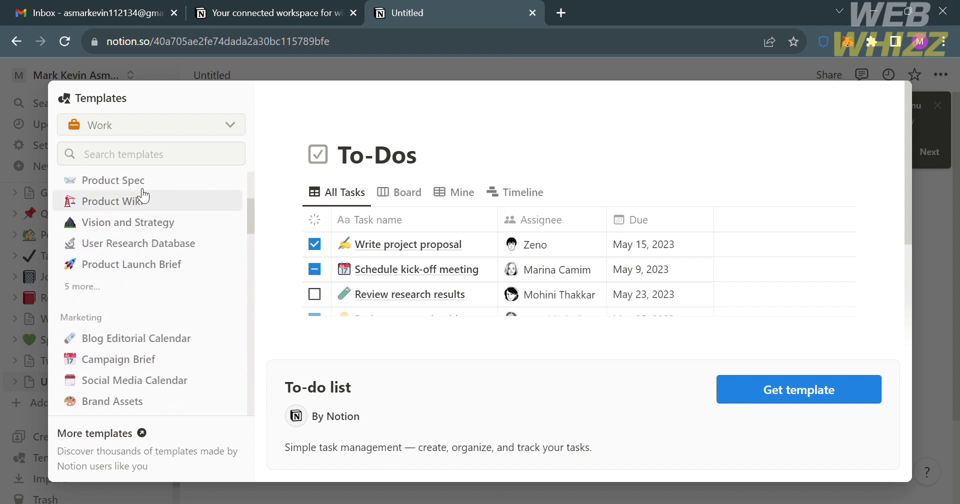
scroll(144, 190, down, 5)
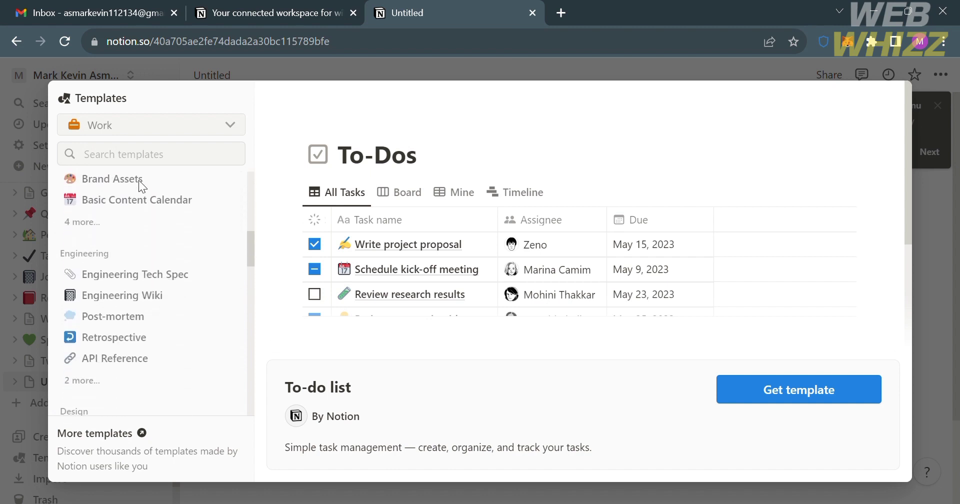
Search the template gallery for "Time table" and clear the search
click(136, 165)
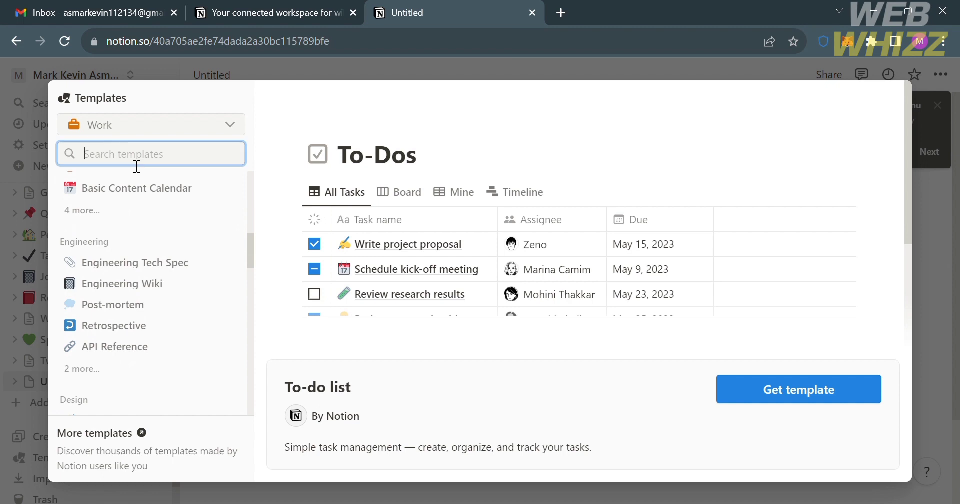
text(Time table)
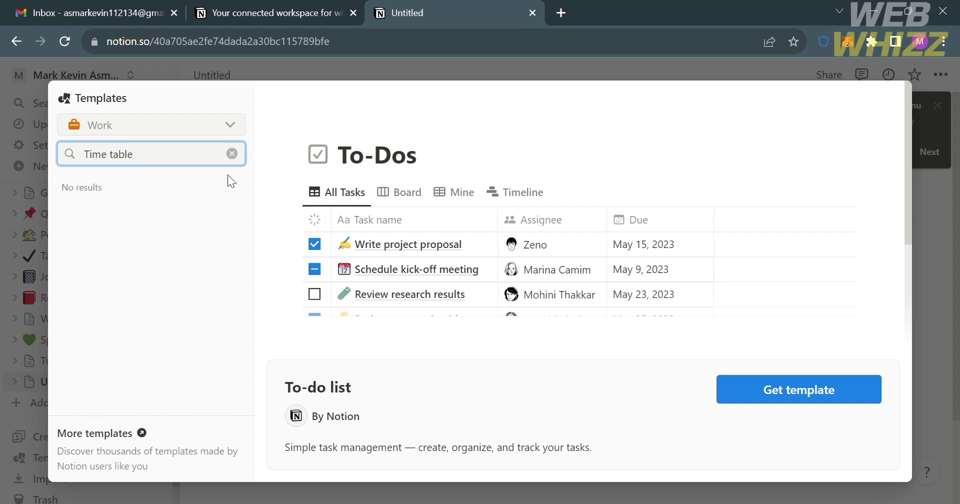
click(232, 154)
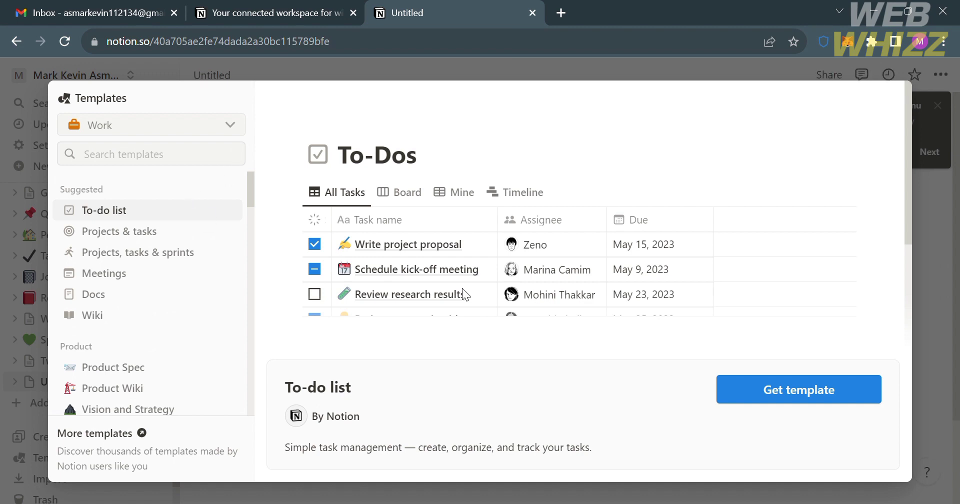
Look over the To-do list preview and the remaining Work templates down to IT and Individuals, and close the gallery
scroll(460, 292, down, 2)
scroll(104, 386, down, 3)
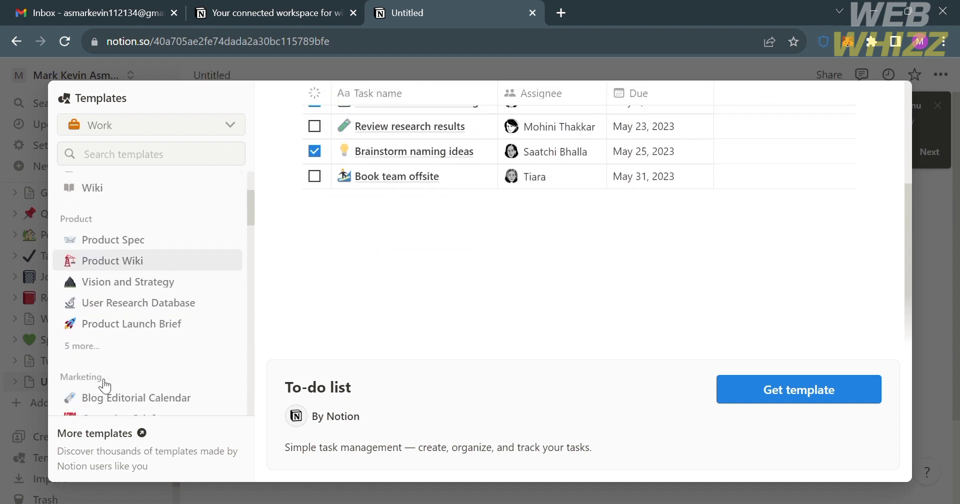
scroll(104, 382, down, 15)
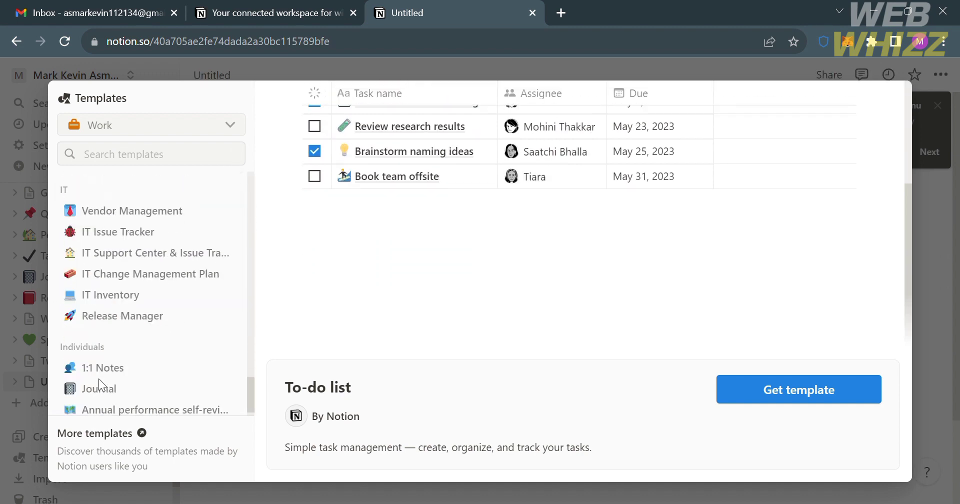
key(Escape)
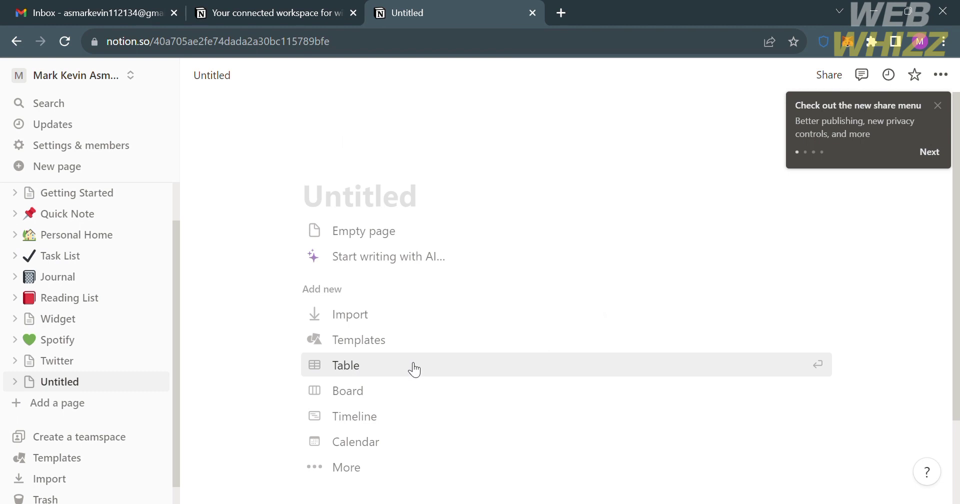
Turn the untitled page into a calendar database that uses the existing Task List as its source, copying its Board View
click(397, 449)
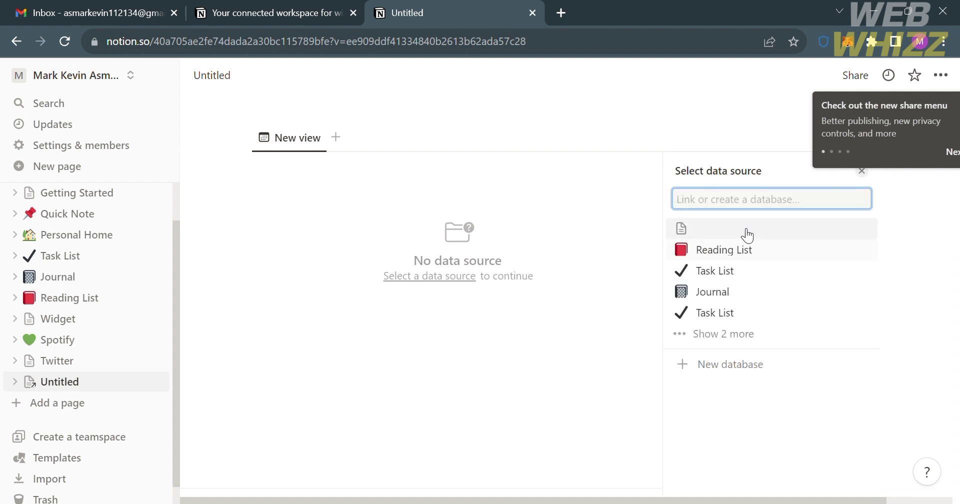
click(724, 318)
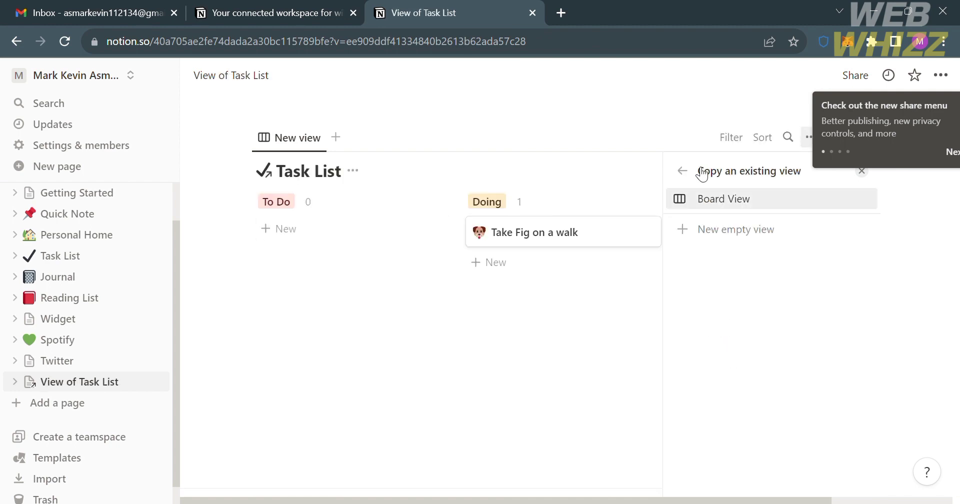
click(322, 137)
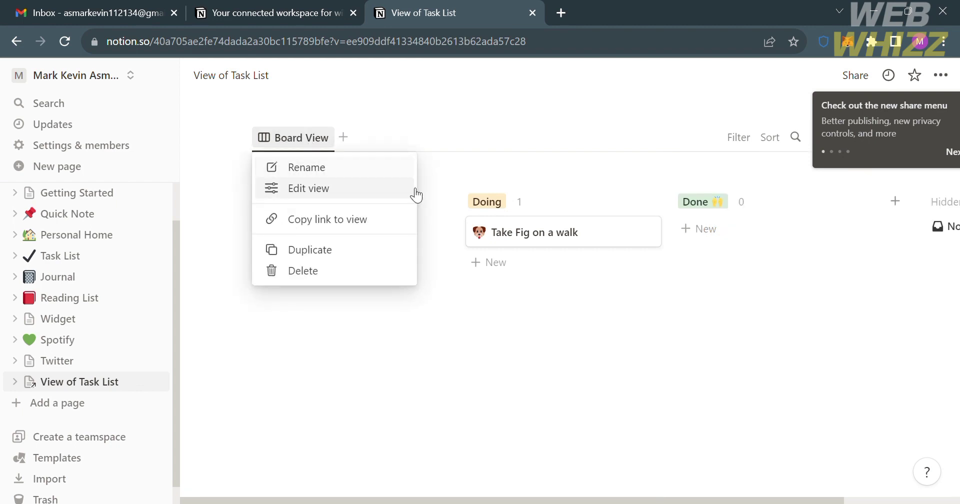
Change the Task List view's layout to Table, try Calendar, return to Table and check its columns
click(366, 197)
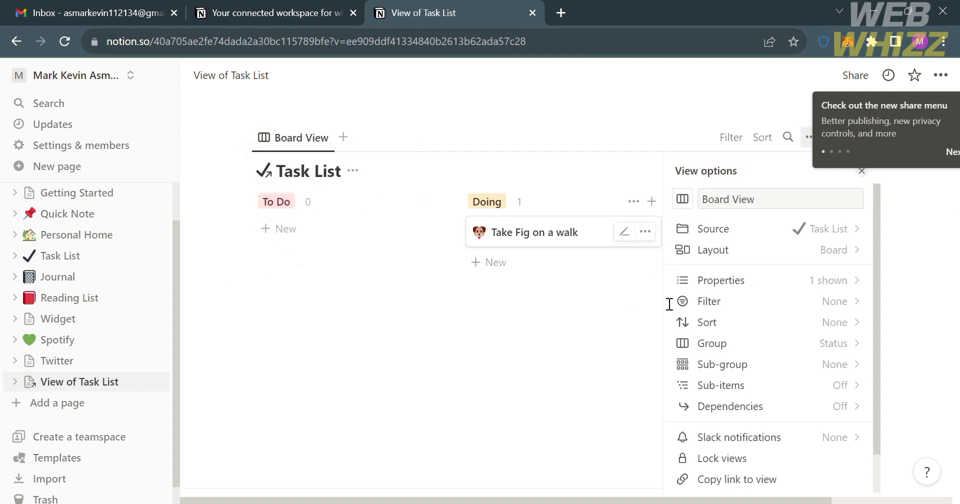
click(723, 251)
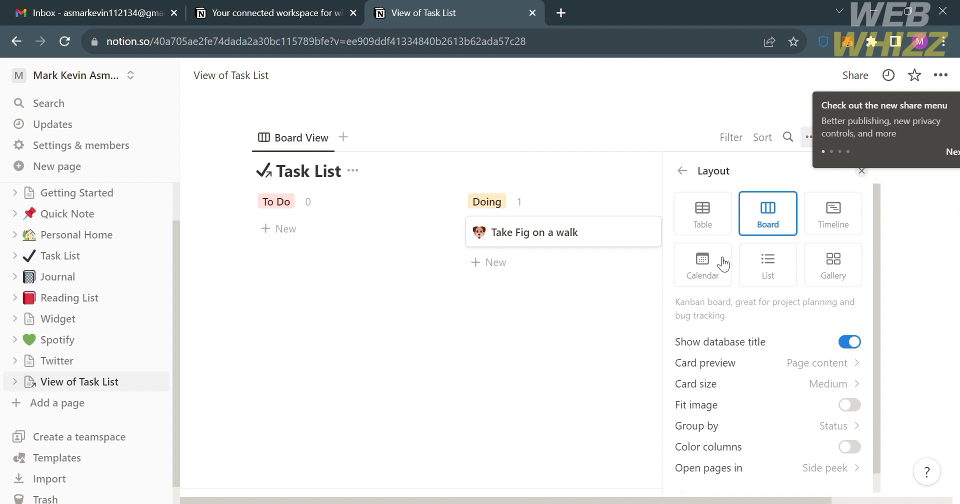
click(716, 215)
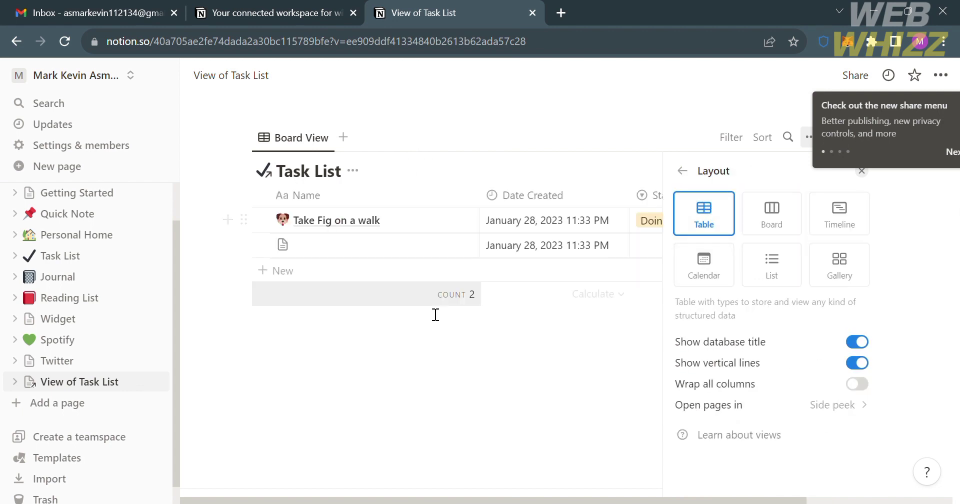
click(713, 264)
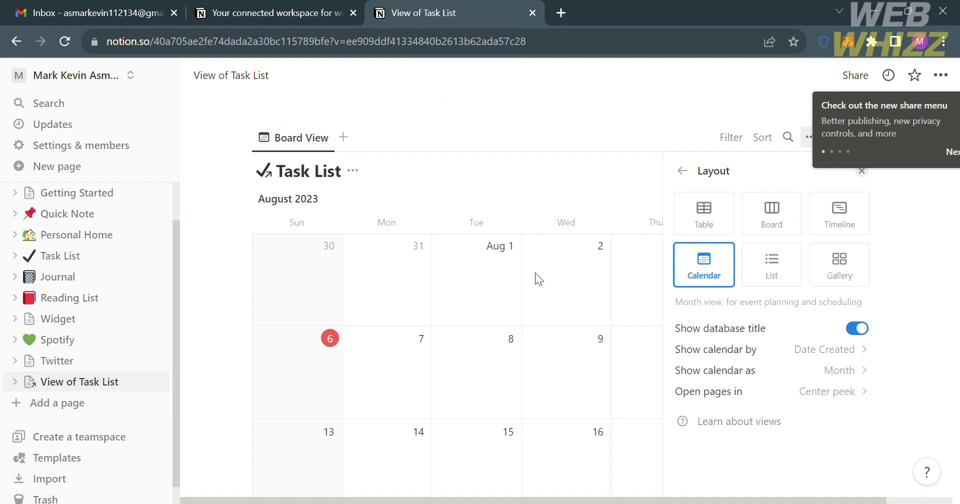
click(695, 226)
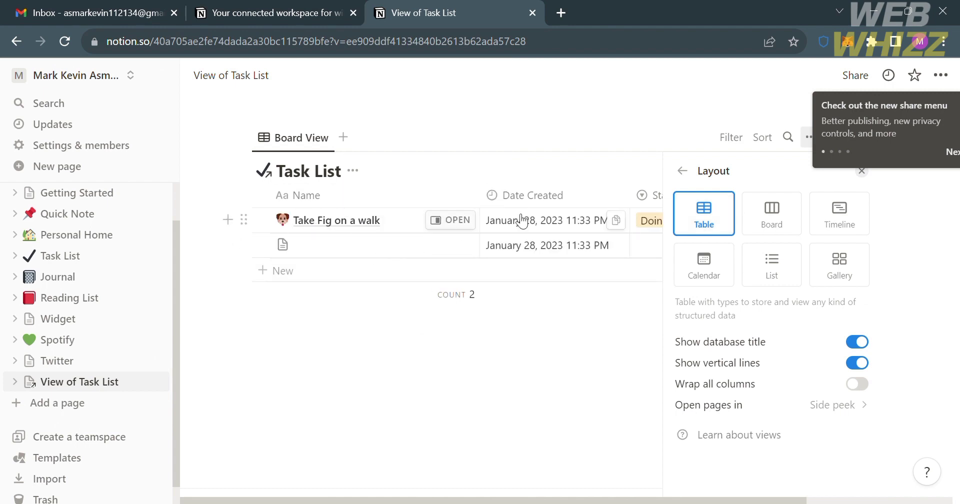
scroll(611, 217, right, 1)
scroll(610, 217, right, 5)
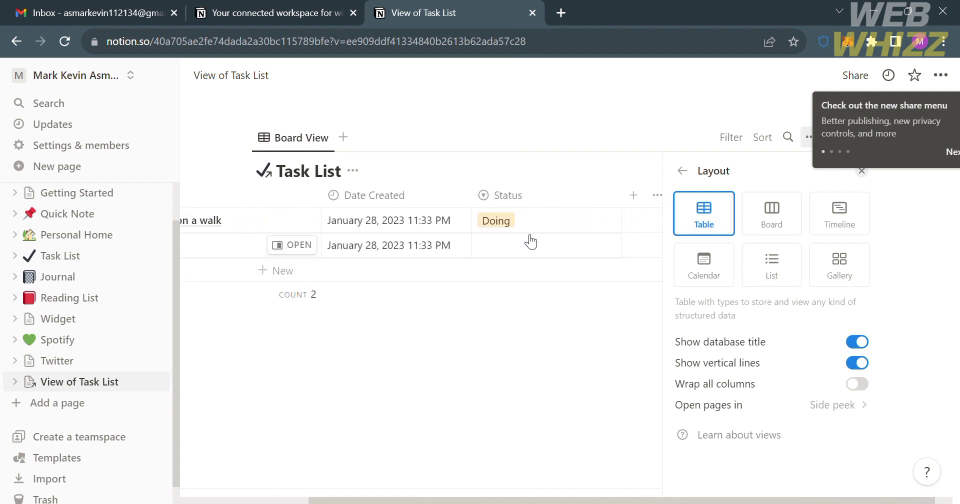
scroll(649, 223, left, 6)
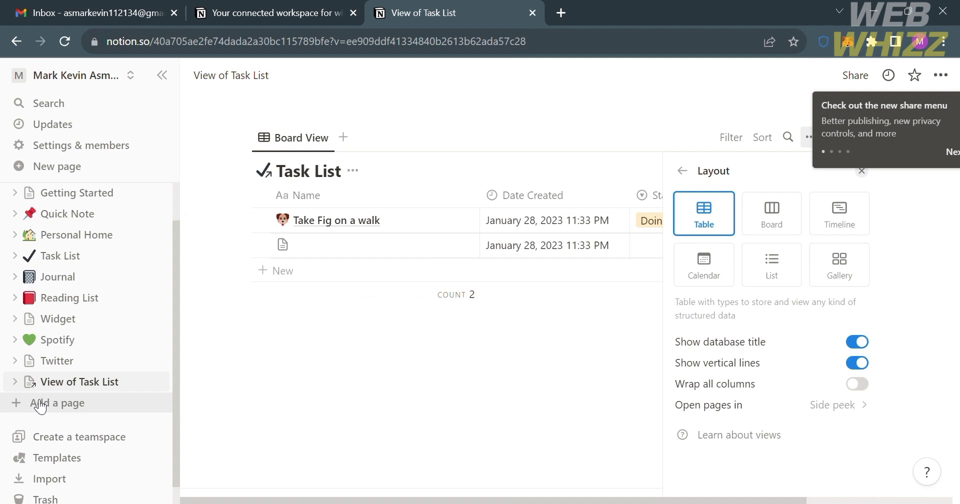
Add another page as a table database and review the full list of available data sources without choosing one
click(41, 403)
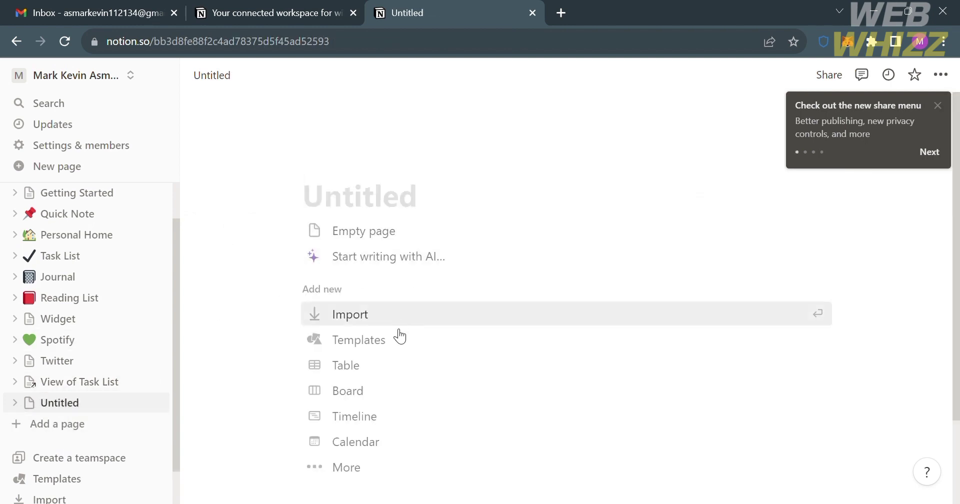
click(383, 375)
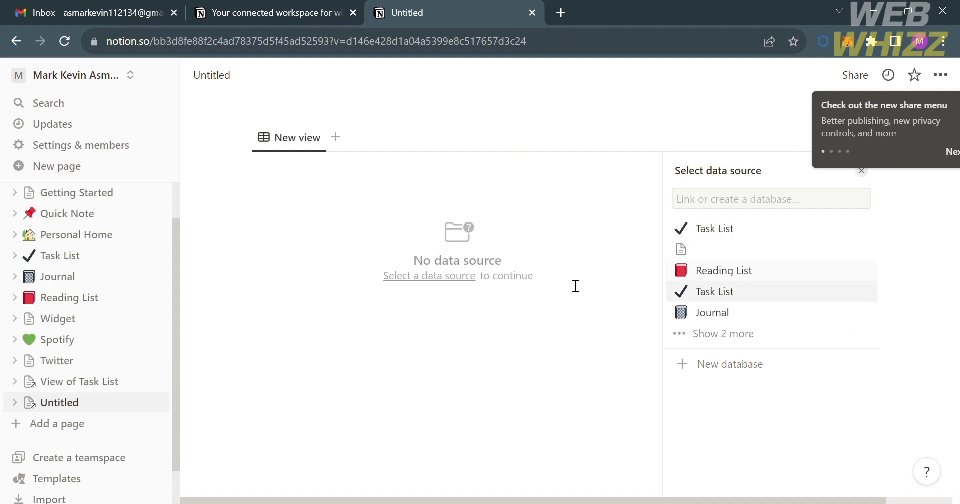
click(312, 138)
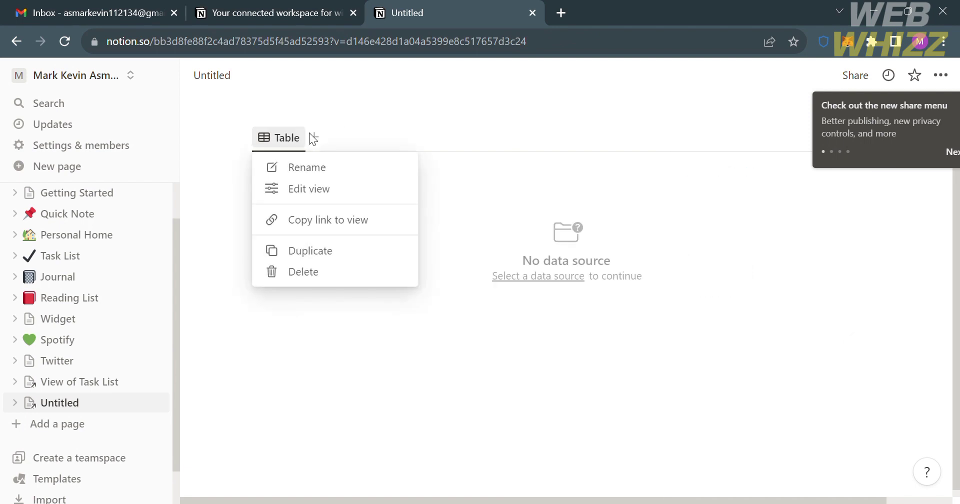
click(322, 195)
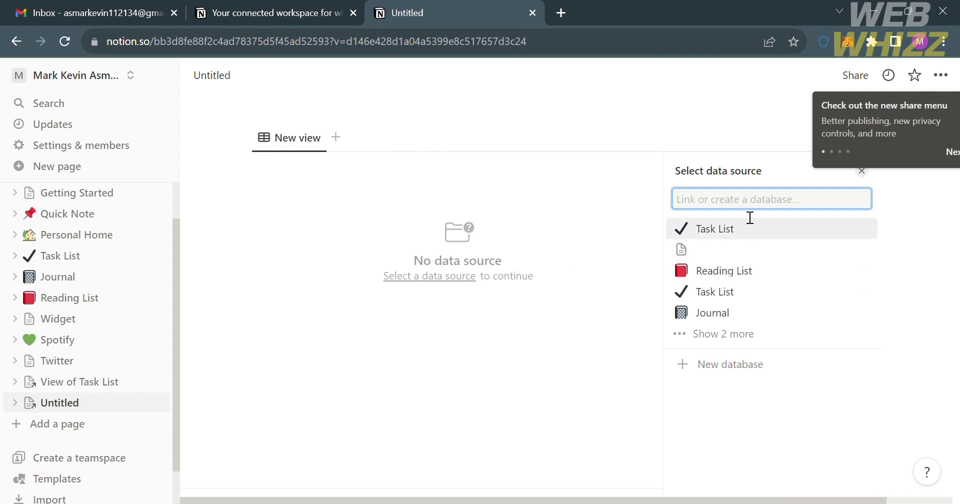
click(723, 338)
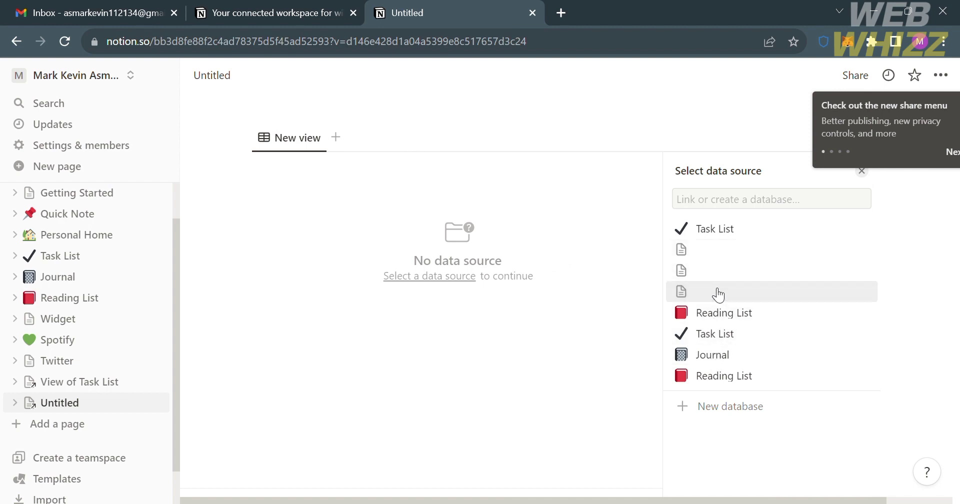
click(438, 279)
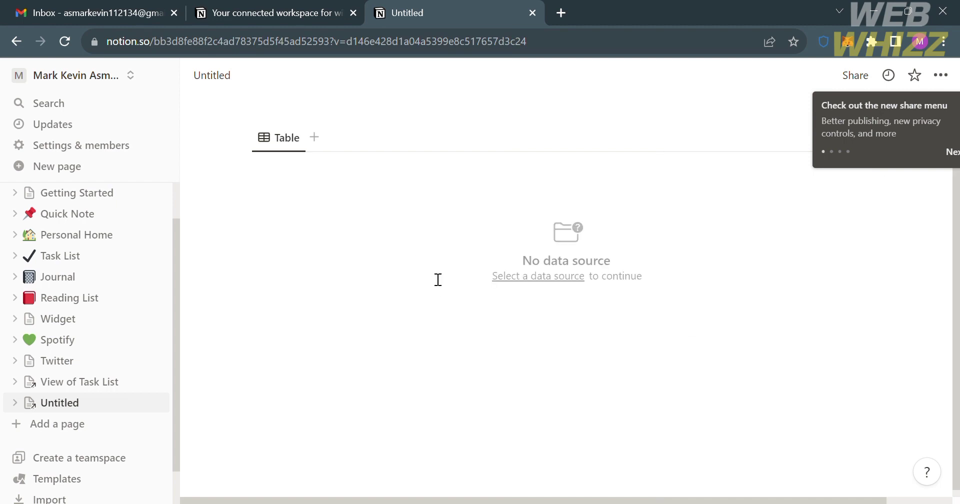
Add a second table view to the new database page and name the page Time Table
click(314, 137)
click(217, 65)
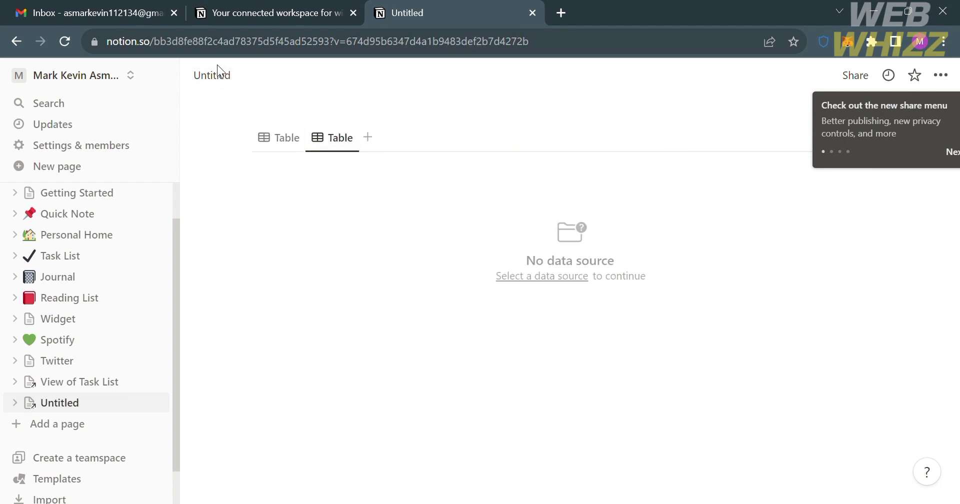
click(230, 80)
text(Ti)
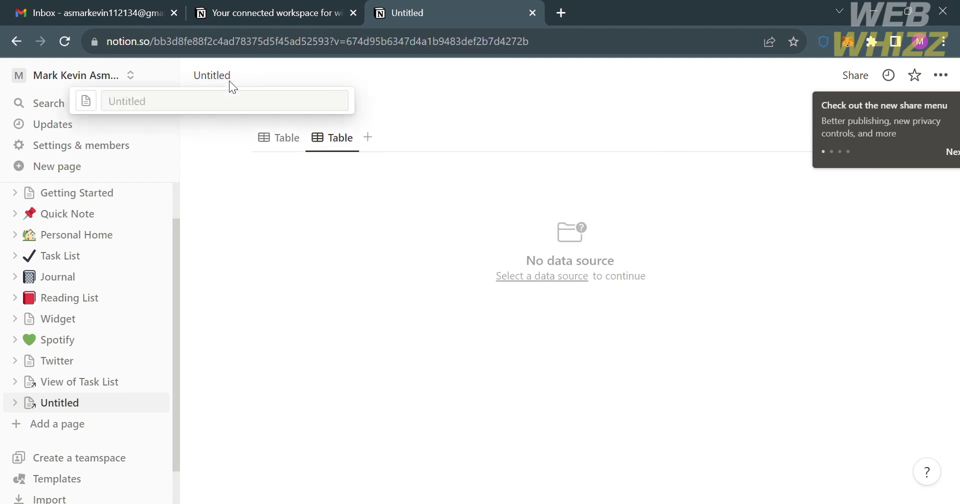
text(me Table)
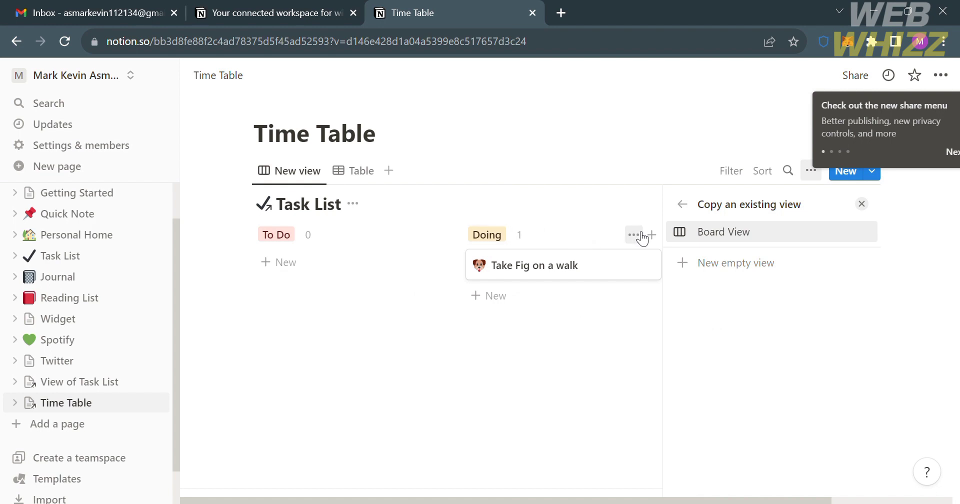
Add an unnamed card to the Doing group of the Task List board on the Time Table page
click(653, 236)
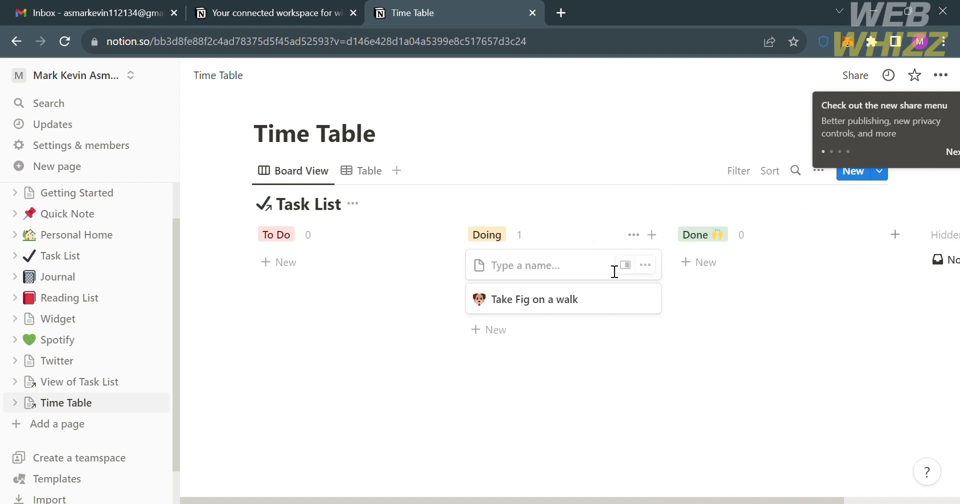
click(596, 377)
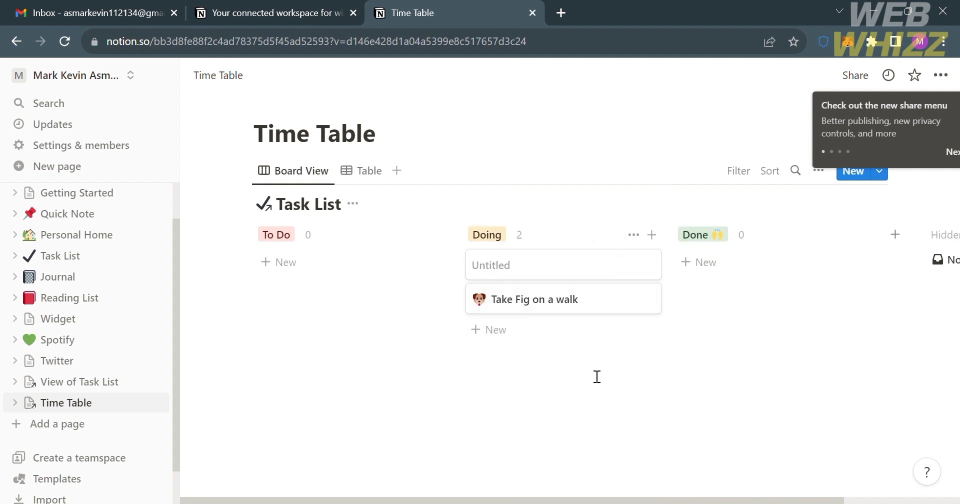
Add a filter rule to the Time Table page's board view and change the view's layout to Table
click(742, 172)
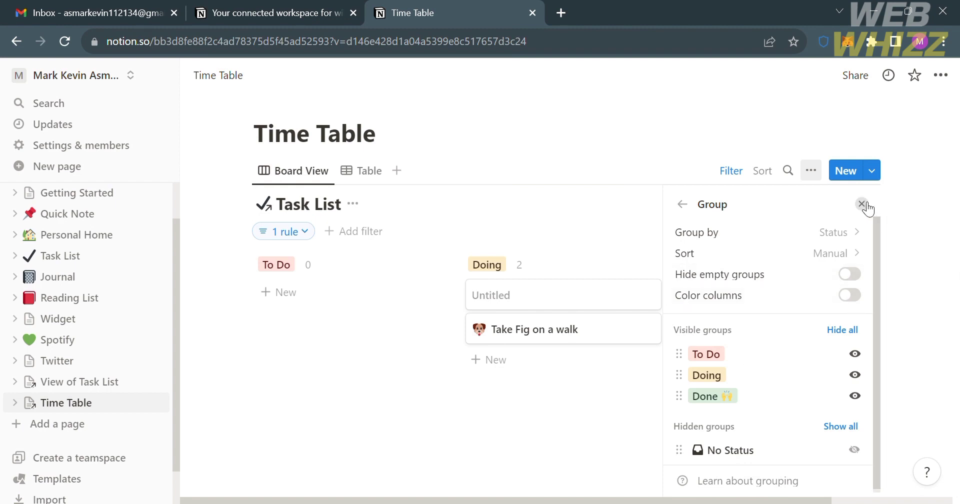
click(683, 206)
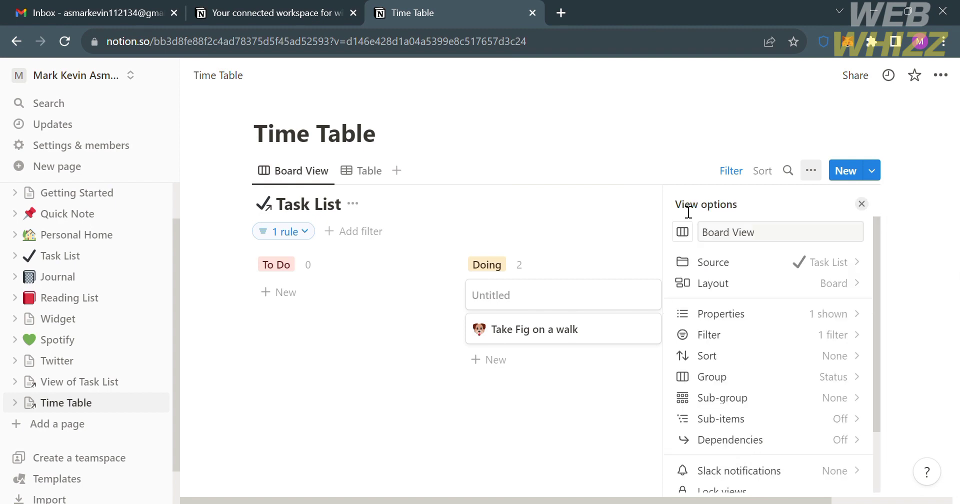
click(729, 295)
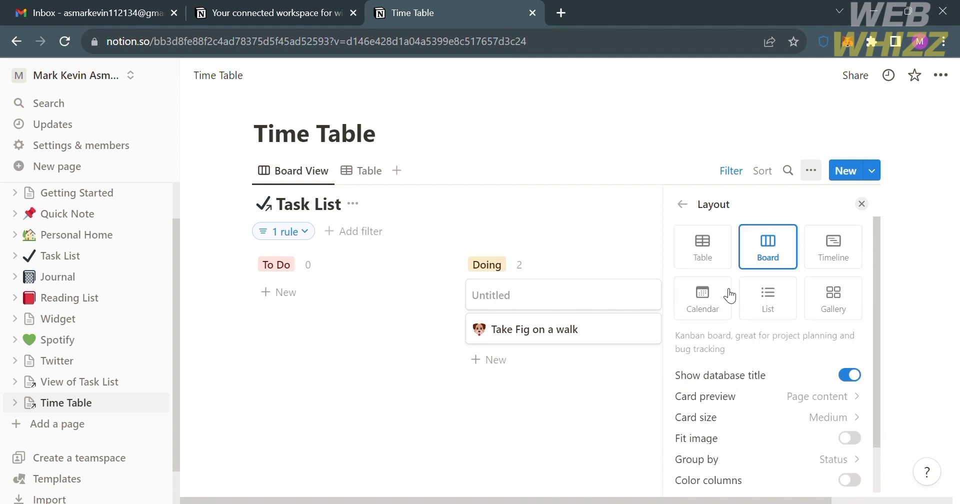
click(702, 247)
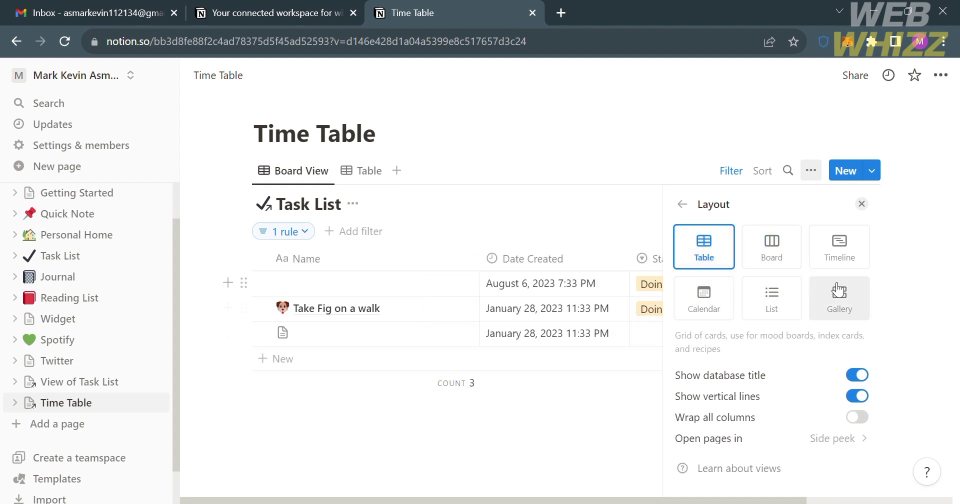
Try the Gallery layout on the Time Table page's Board View, and set the view's layout to Timeline
click(850, 320)
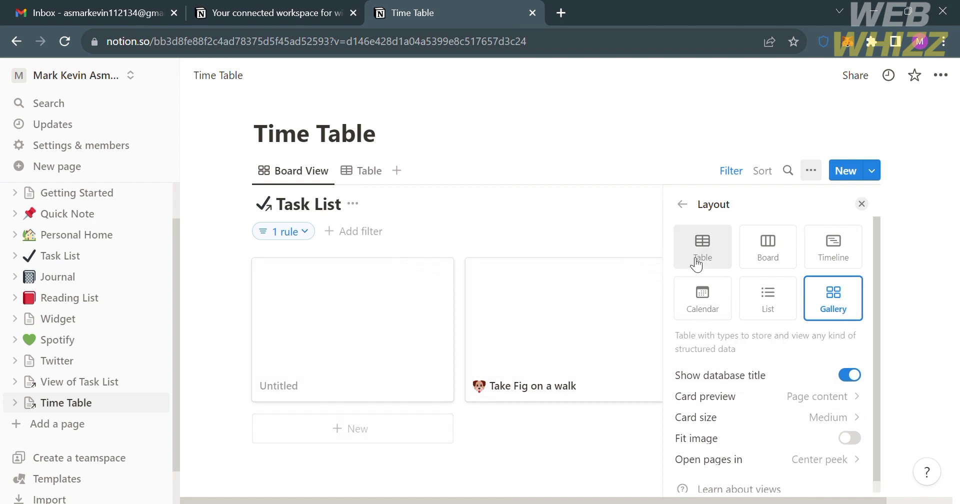
scroll(821, 440, down, 1)
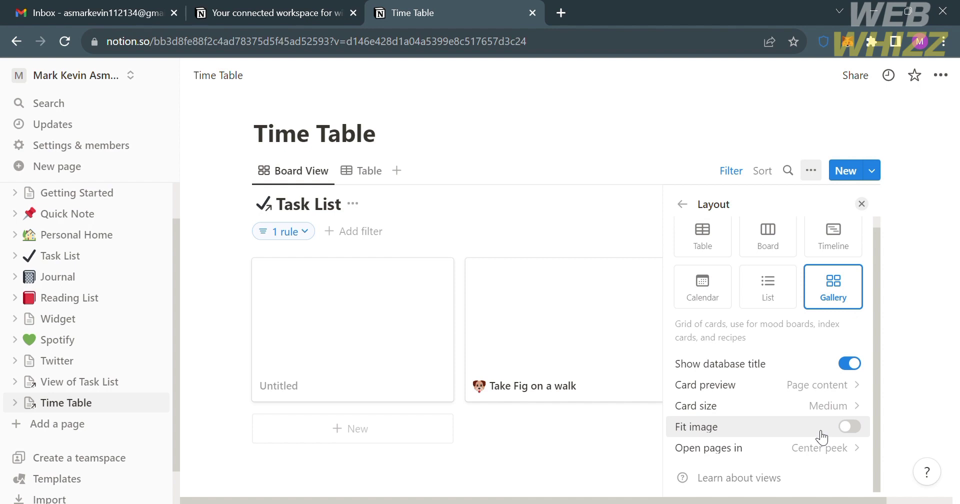
click(834, 260)
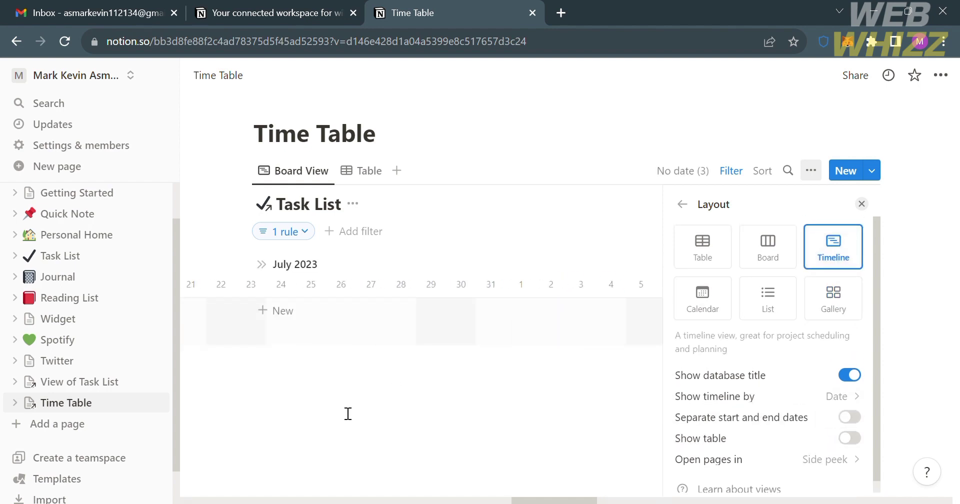
scroll(348, 414, left, 10)
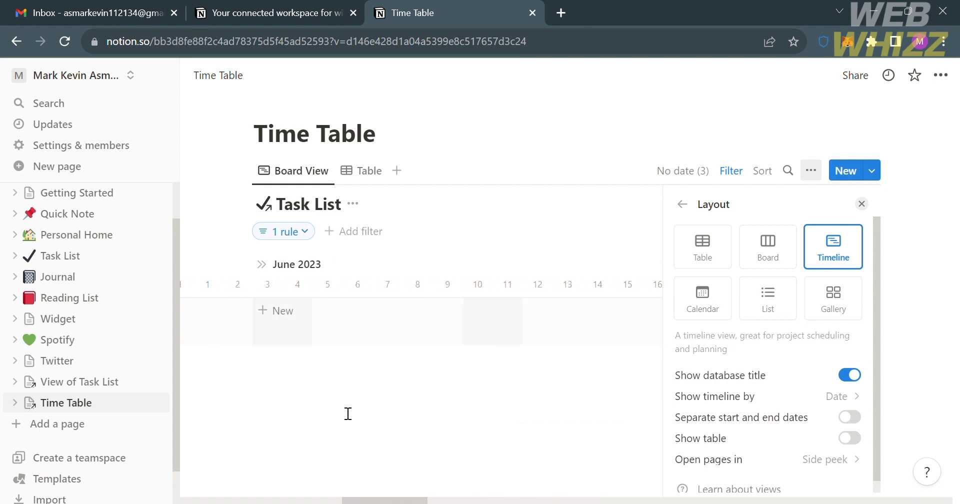
scroll(348, 413, left, 3)
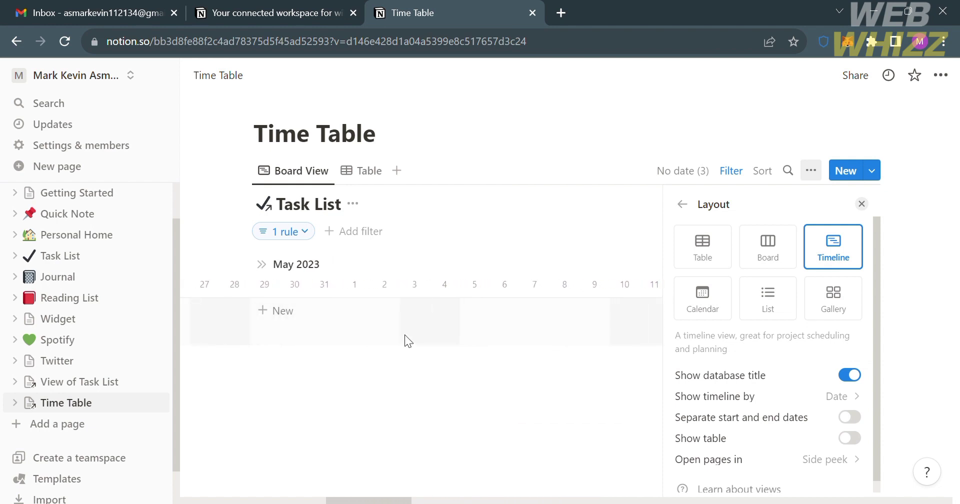
click(404, 335)
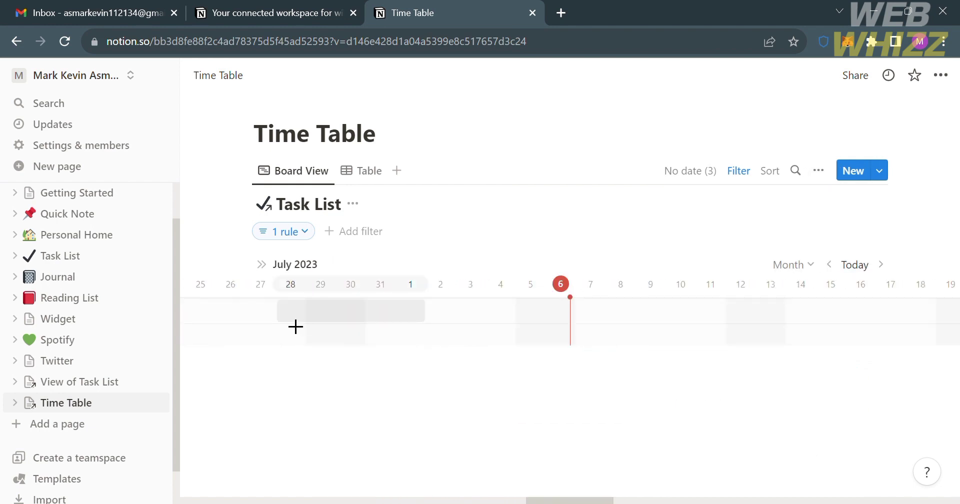
Add an entry named Task 1 to the timeline, spanning July 28 to August 1, 2023
click(291, 323)
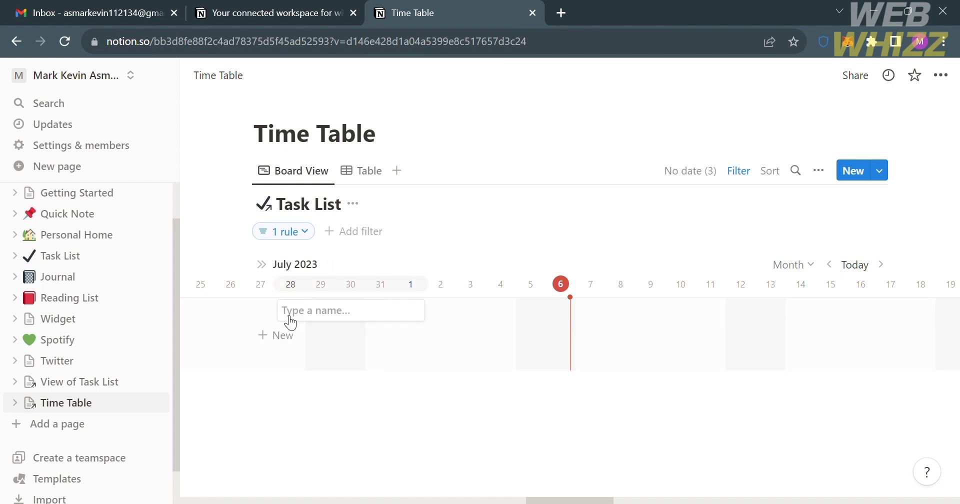
text(Task 1)
key(Return)
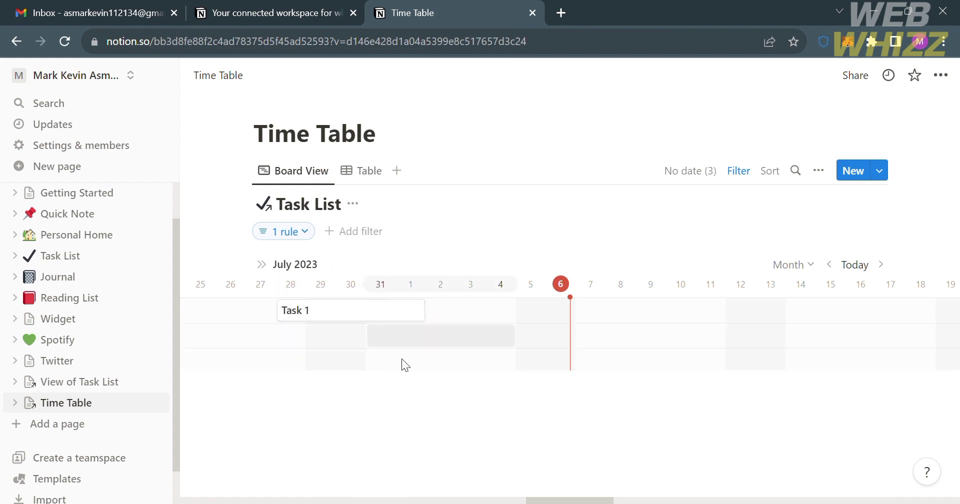
Open the Task 1 page and look over its Status options and available templates without choosing any
click(365, 319)
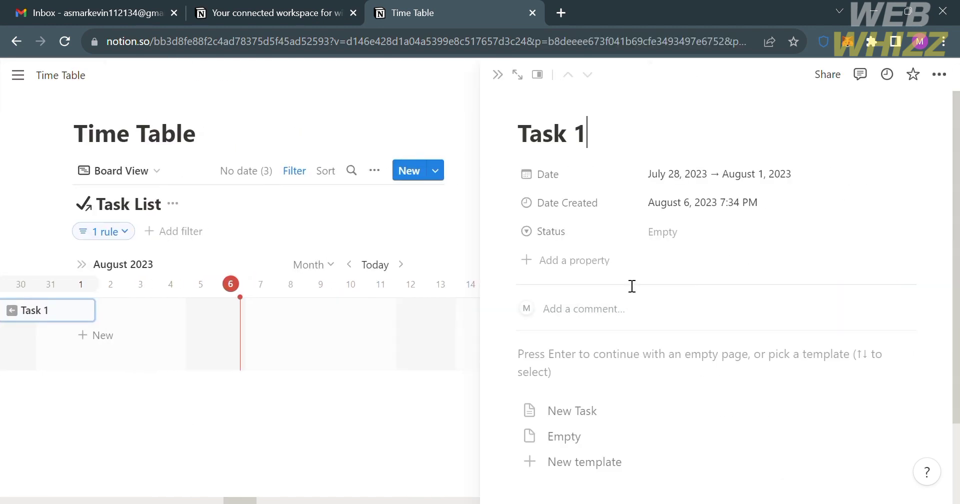
click(692, 238)
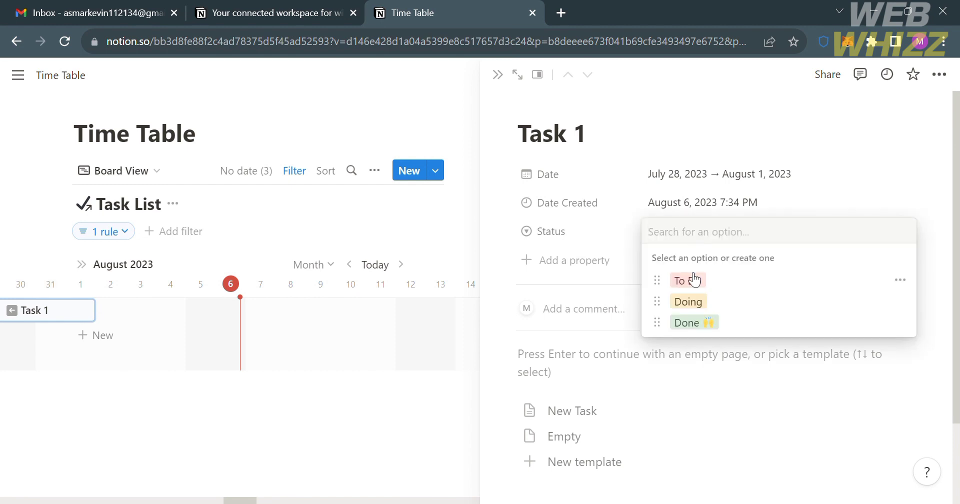
click(620, 266)
scroll(629, 270, down, 2)
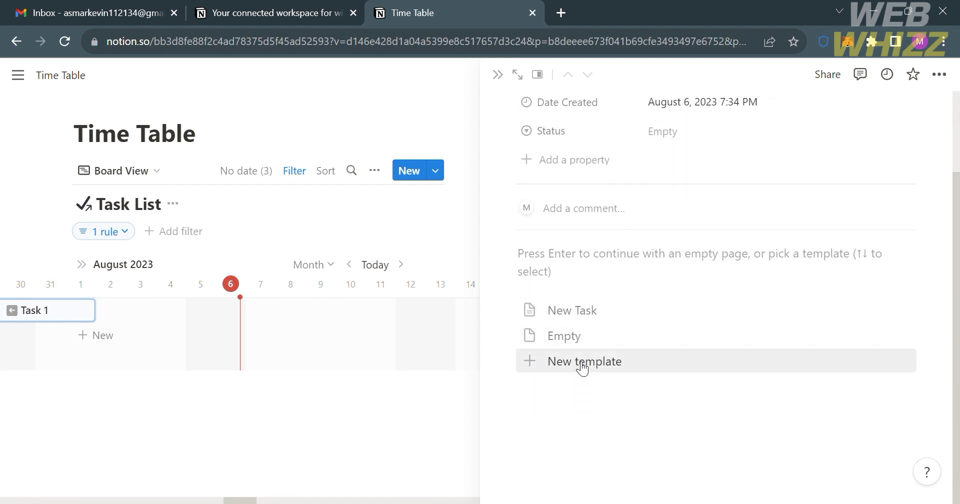
click(446, 439)
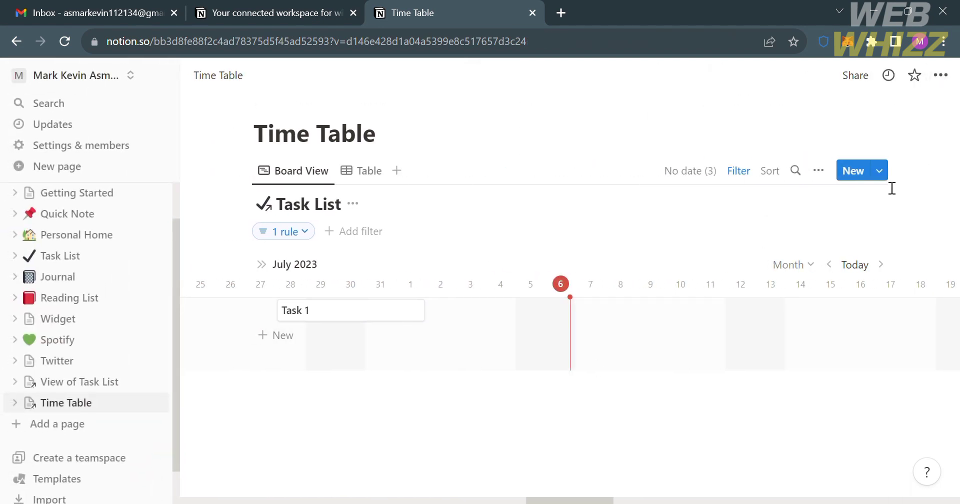
Change the Board View's layout from Timeline to Table
click(821, 175)
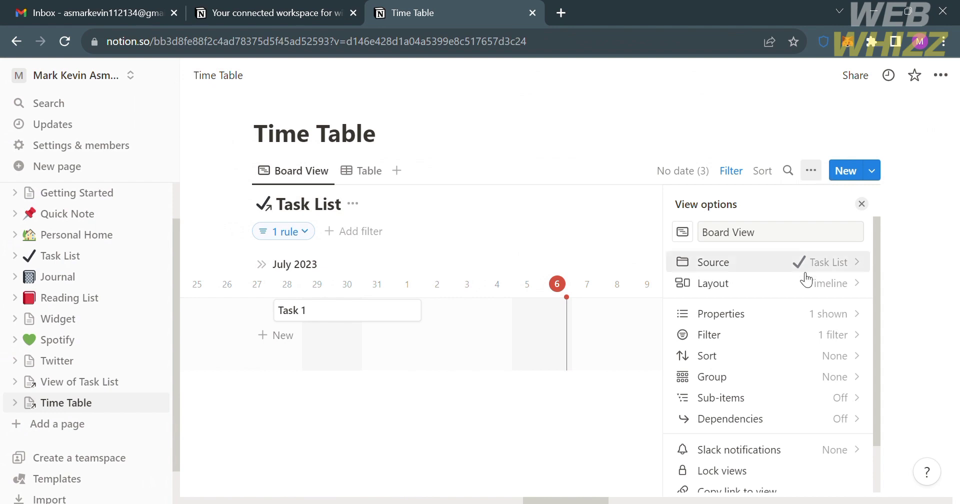
click(777, 290)
click(710, 247)
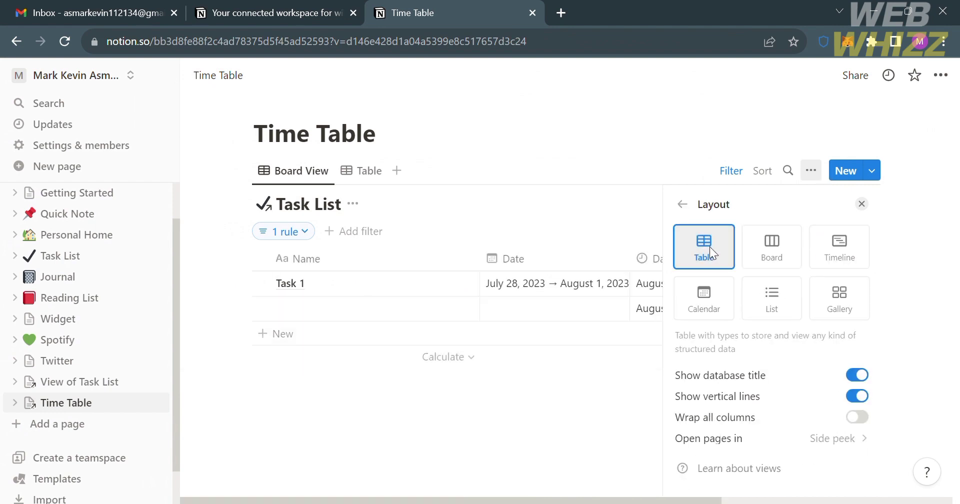
click(383, 465)
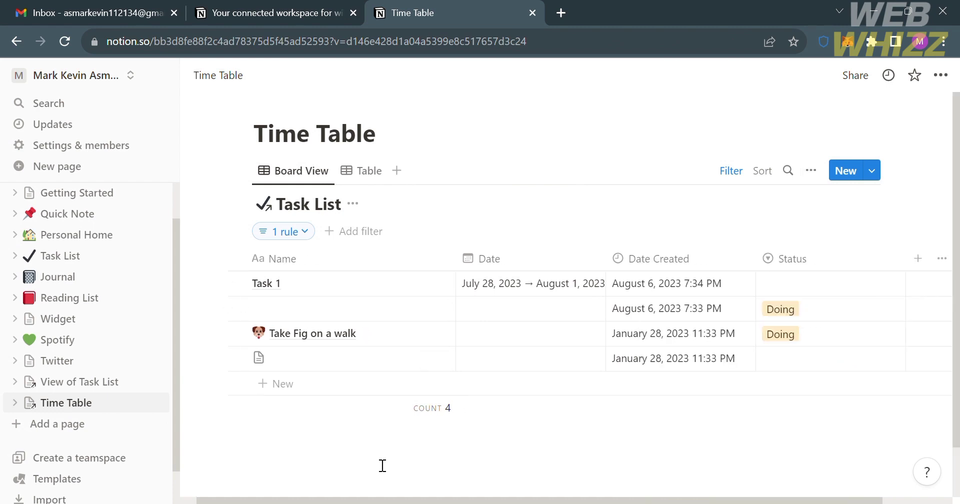
Examine the Task List table's columns and the list of properties shown in the view
scroll(382, 463, right, 2)
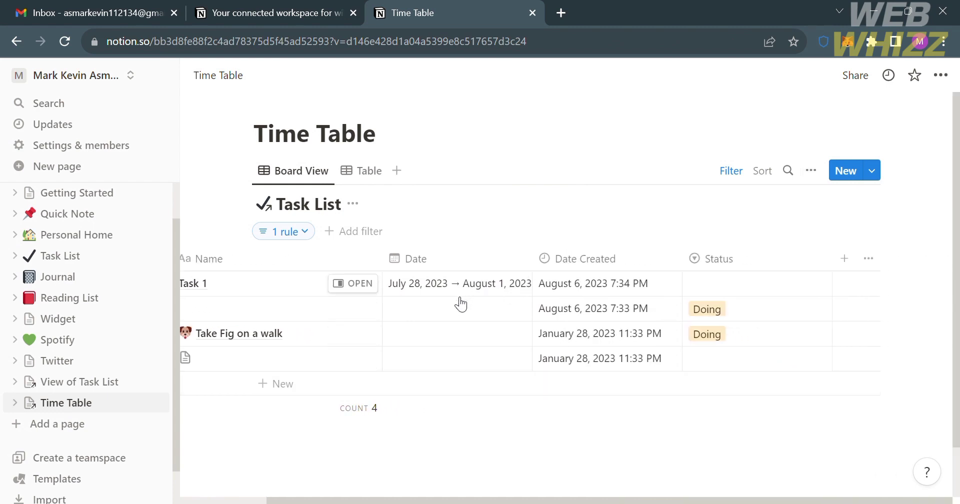
click(868, 259)
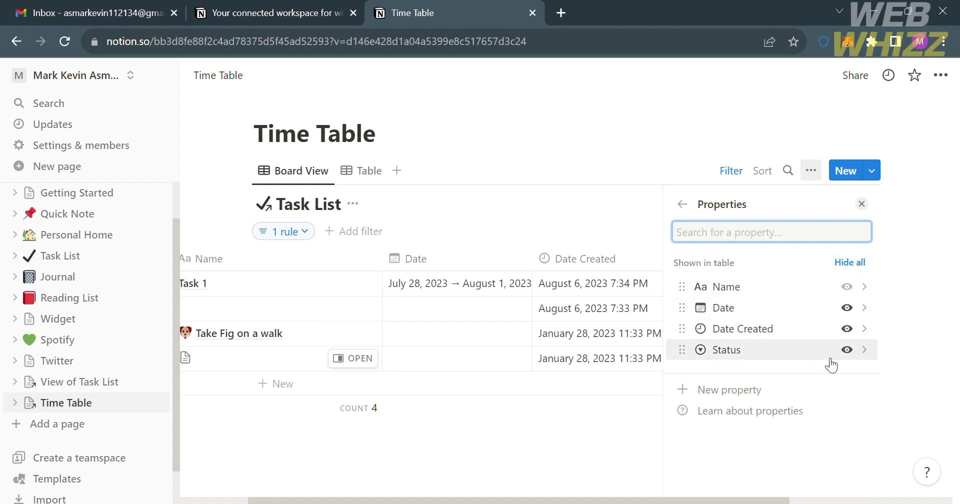
click(513, 492)
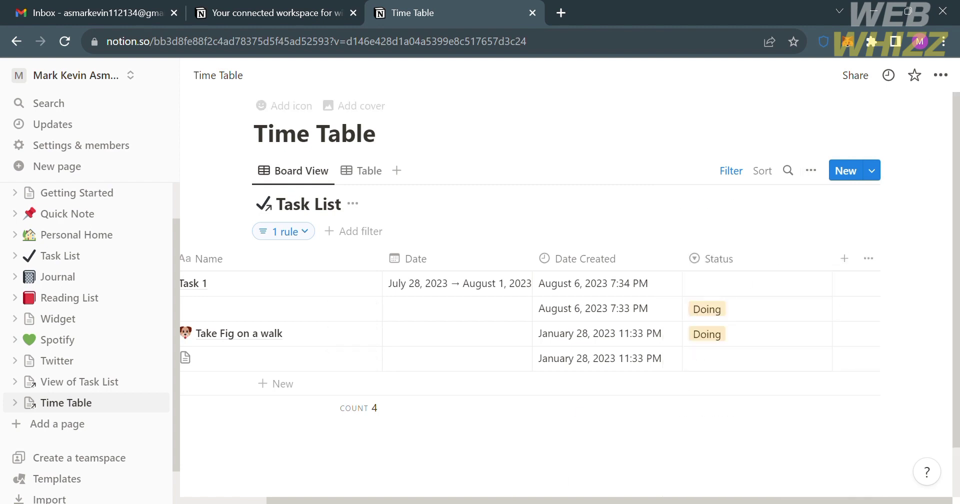
scroll(527, 345, left, 3)
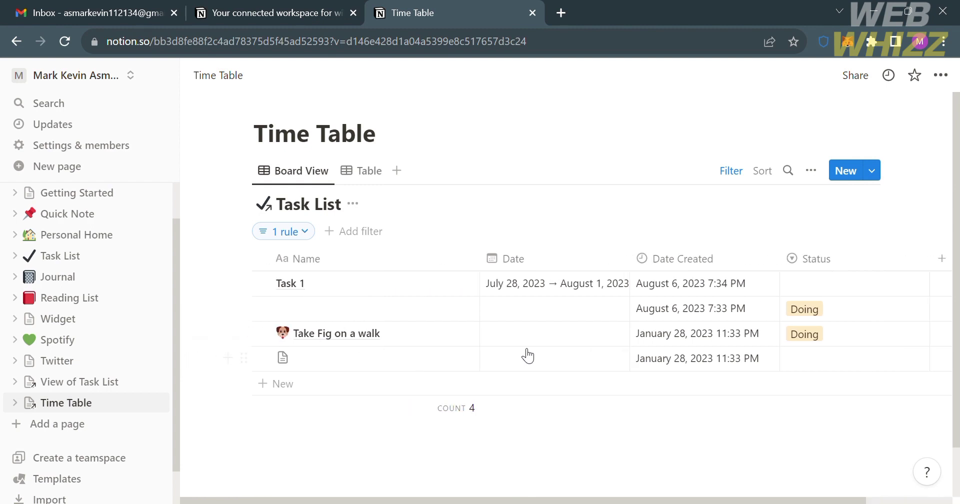
Review the Time Table page's available actions and the templates offered for new Task List entries
click(937, 78)
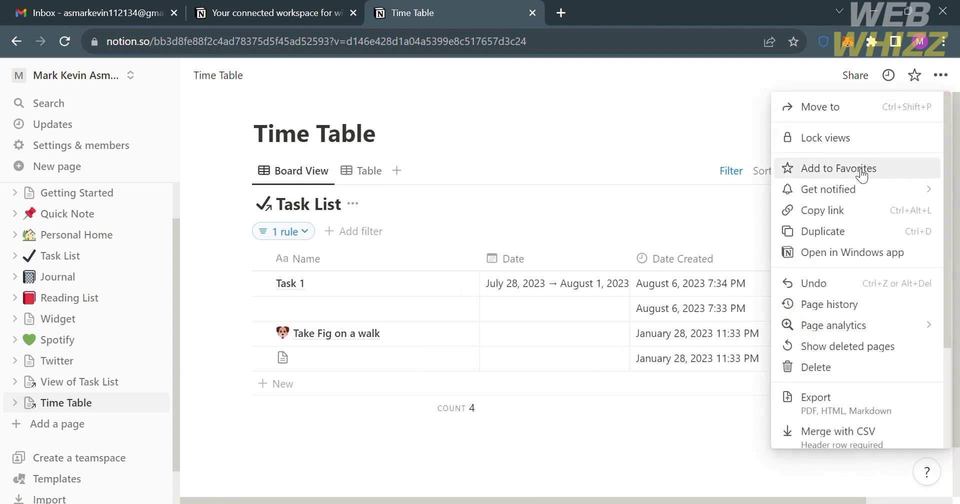
scroll(853, 305, down, 3)
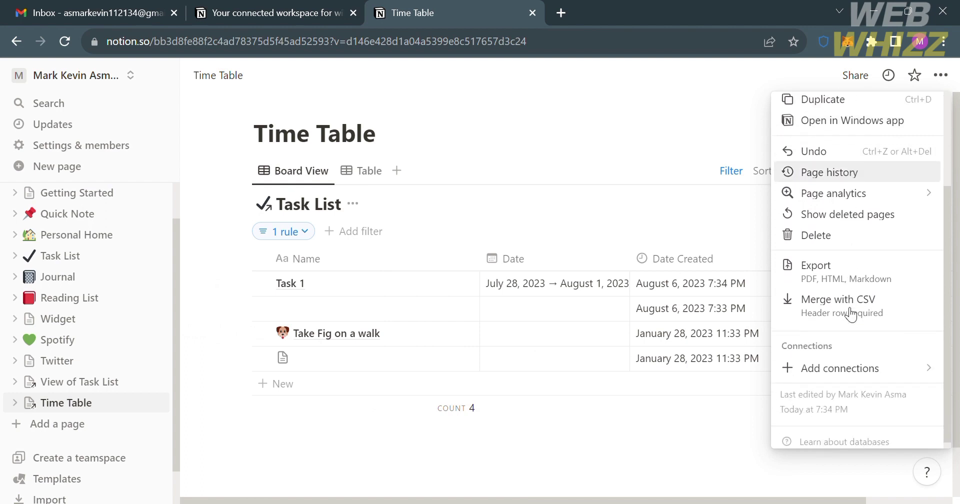
scroll(800, 320, up, 3)
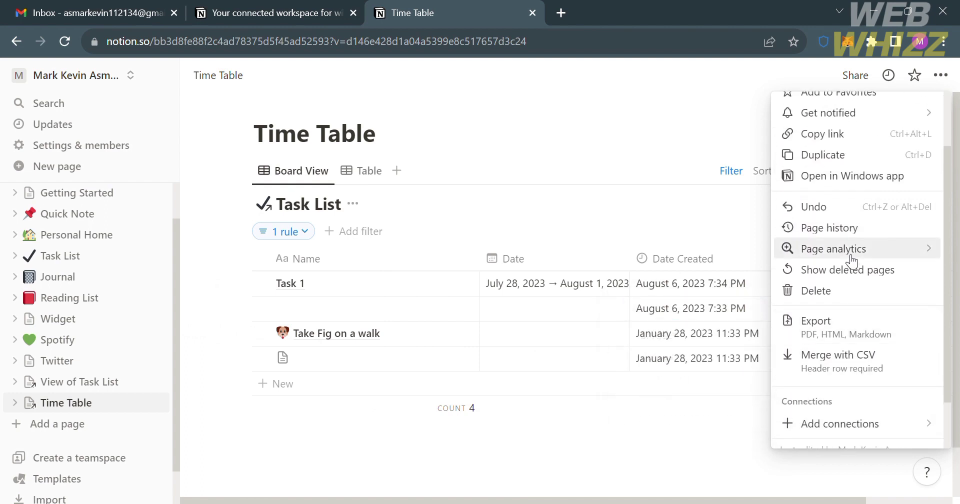
click(630, 132)
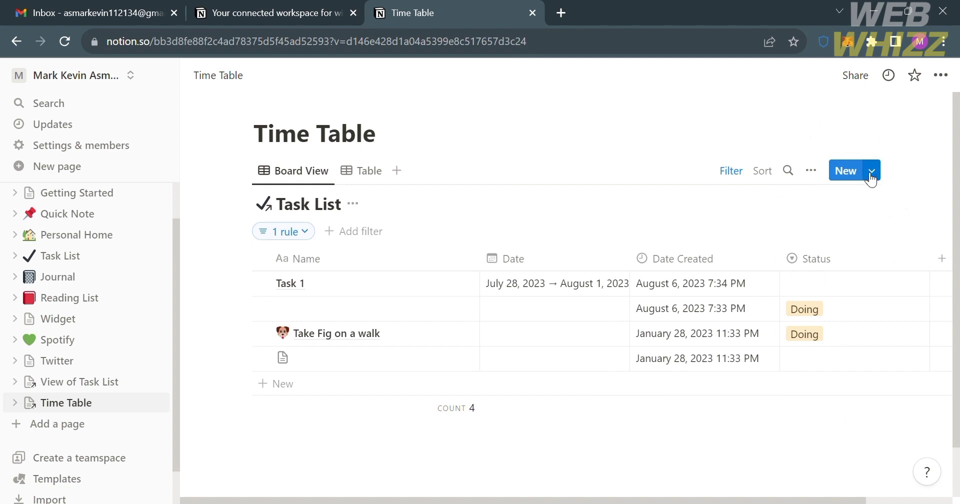
click(865, 173)
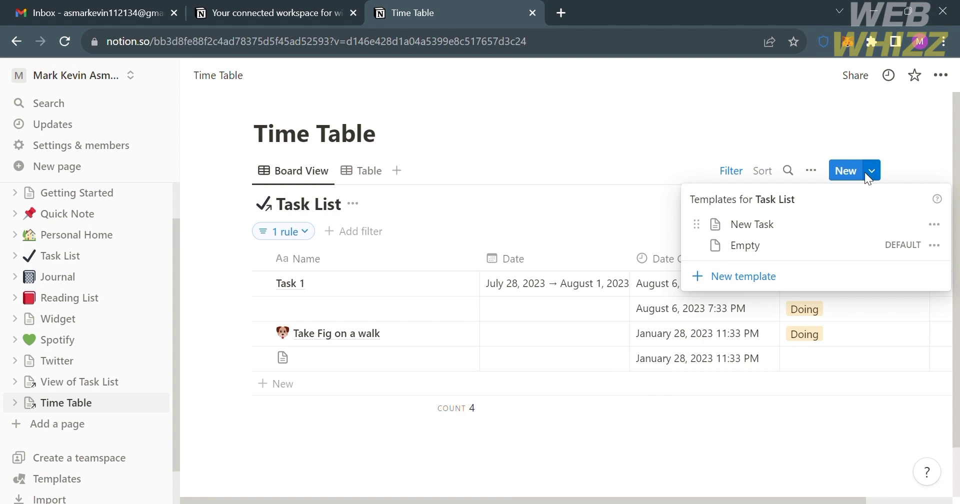
click(859, 415)
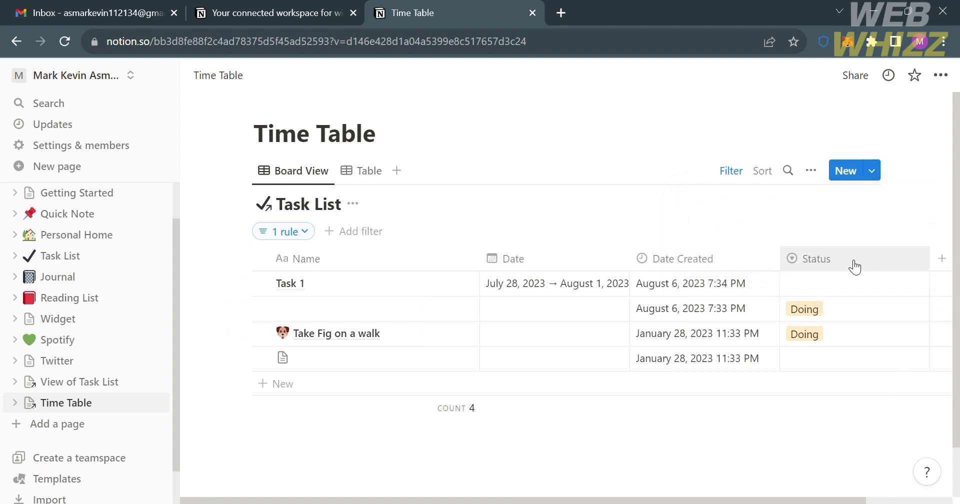
Review the Board View's options and copy the link to the view
click(811, 172)
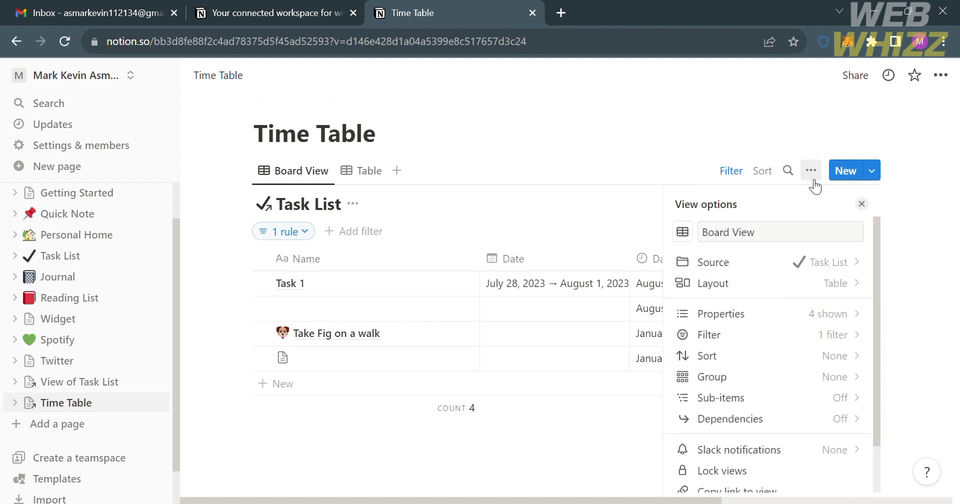
scroll(747, 371, down, 1)
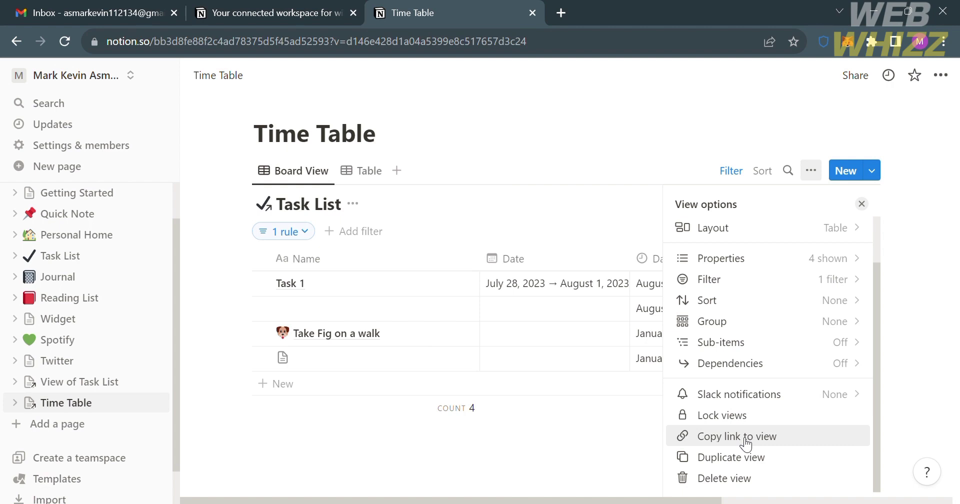
click(745, 444)
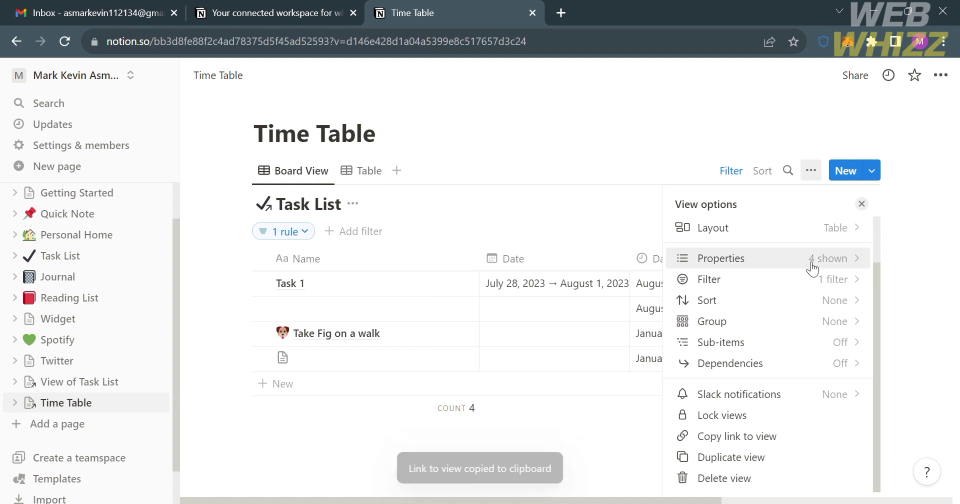
click(643, 431)
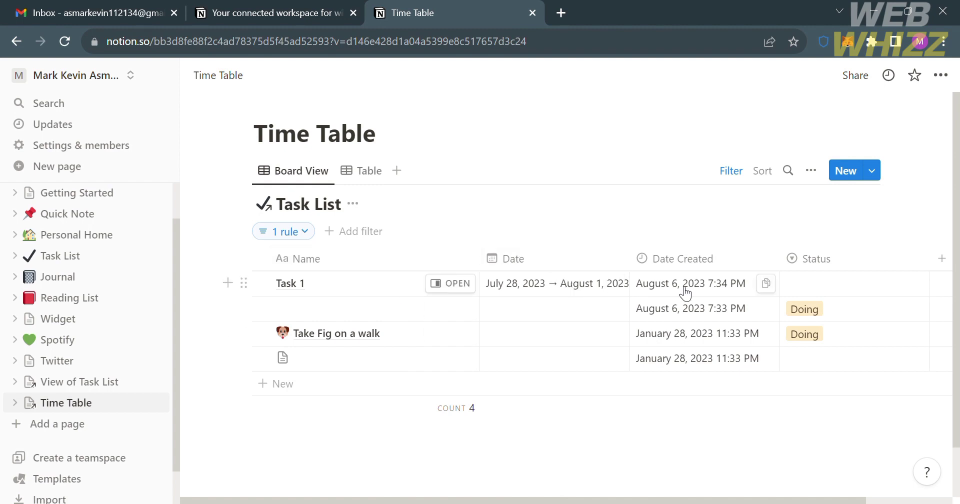
Set the Status of Task 1 to Done in the Task List table
scroll(681, 290, right, 1)
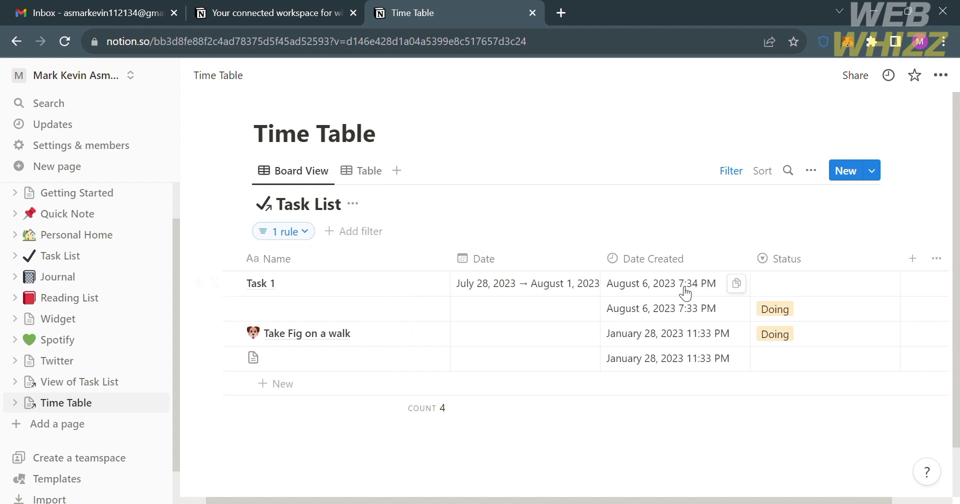
click(785, 281)
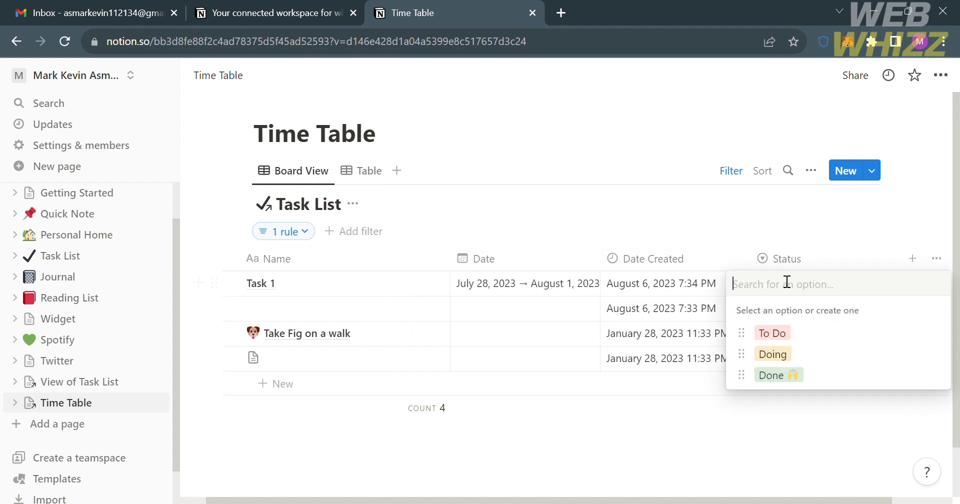
click(780, 374)
scroll(778, 370, left, 2)
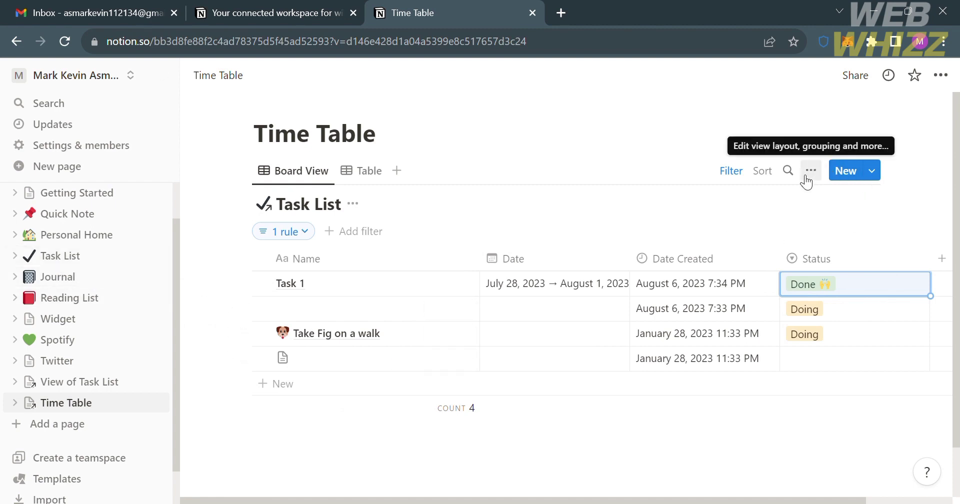
Search the Task List entries in the current view for "task 1"
click(788, 170)
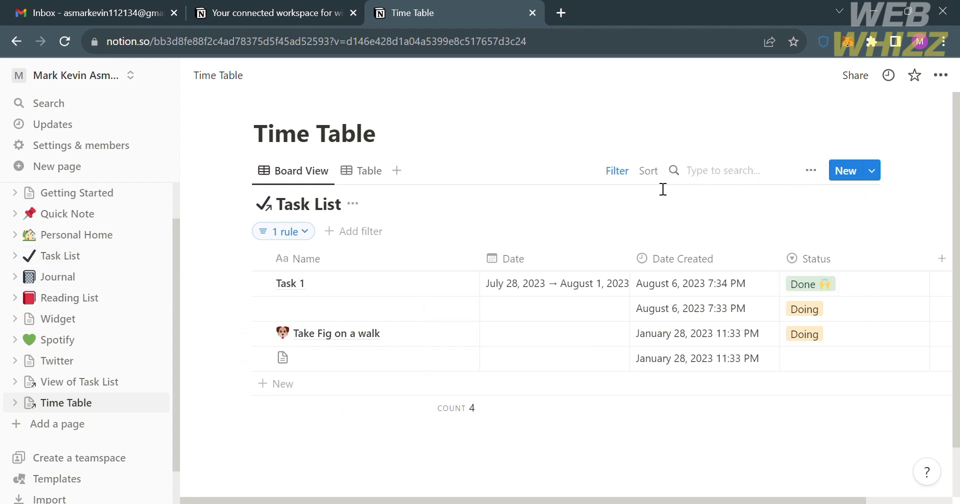
click(632, 179)
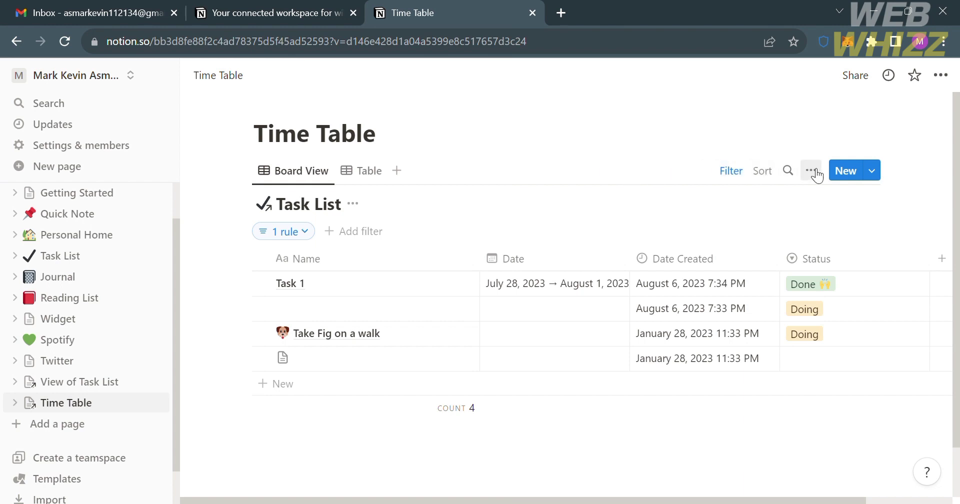
click(788, 170)
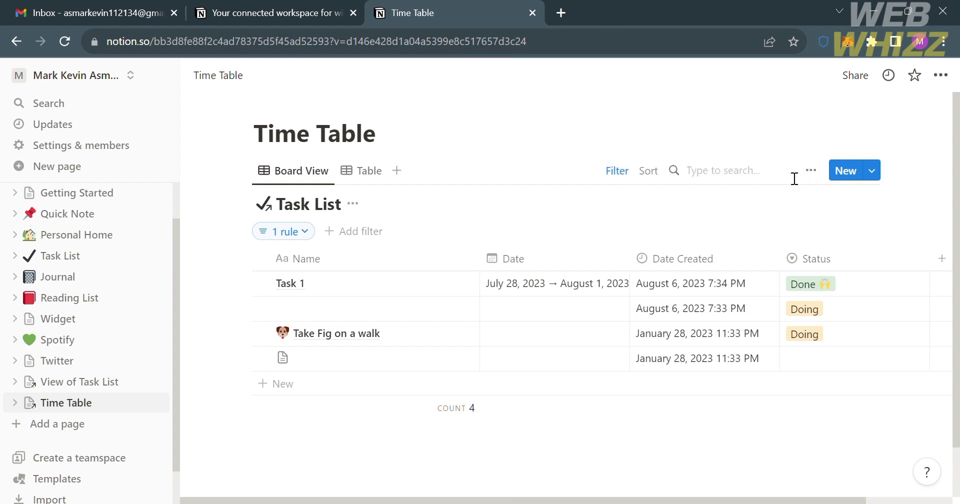
text(task 1)
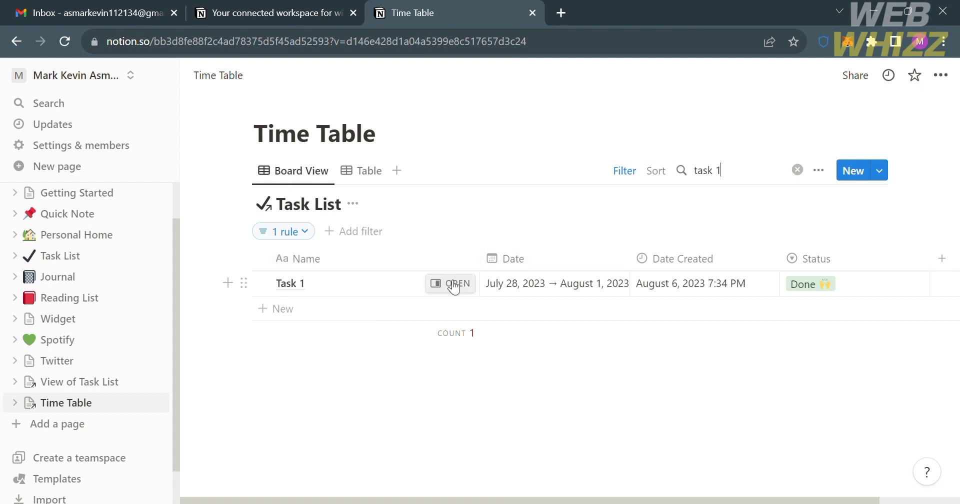
Duplicate the Task 1 entry in the Task List table
click(244, 286)
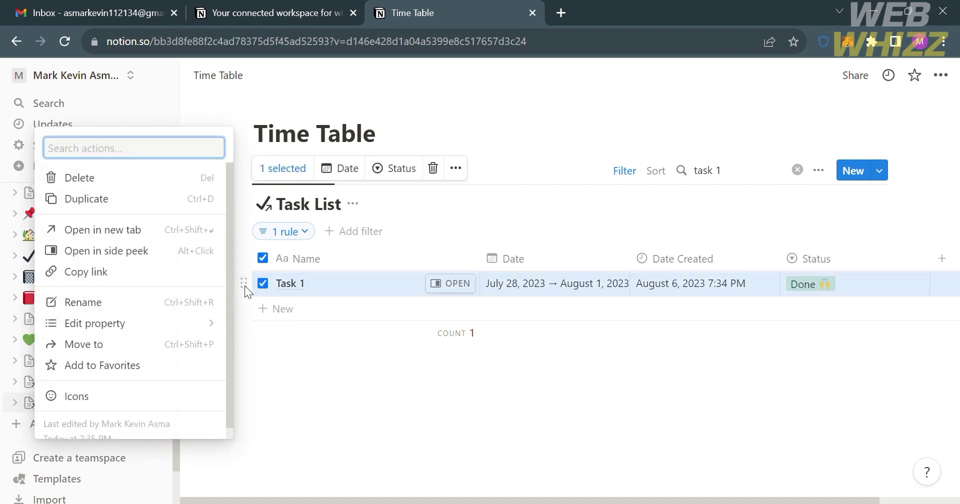
scroll(133, 289, down, 1)
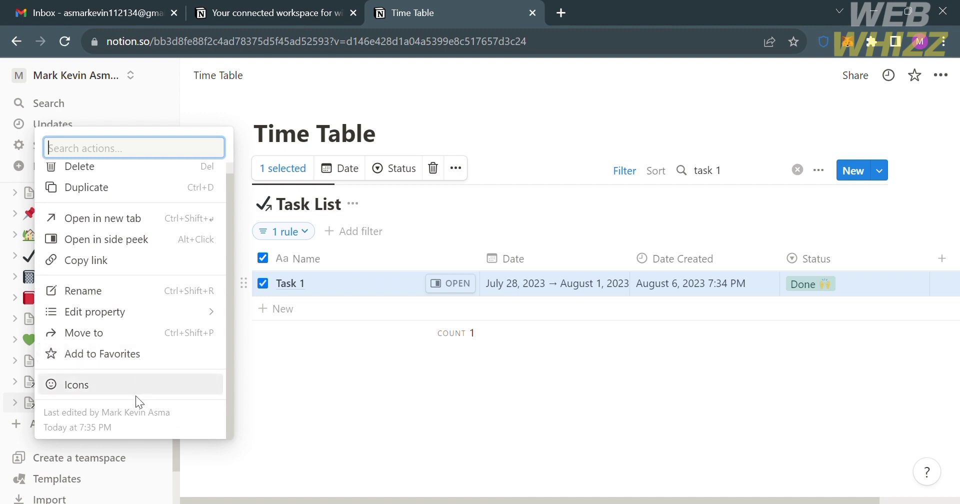
scroll(141, 330, up, 1)
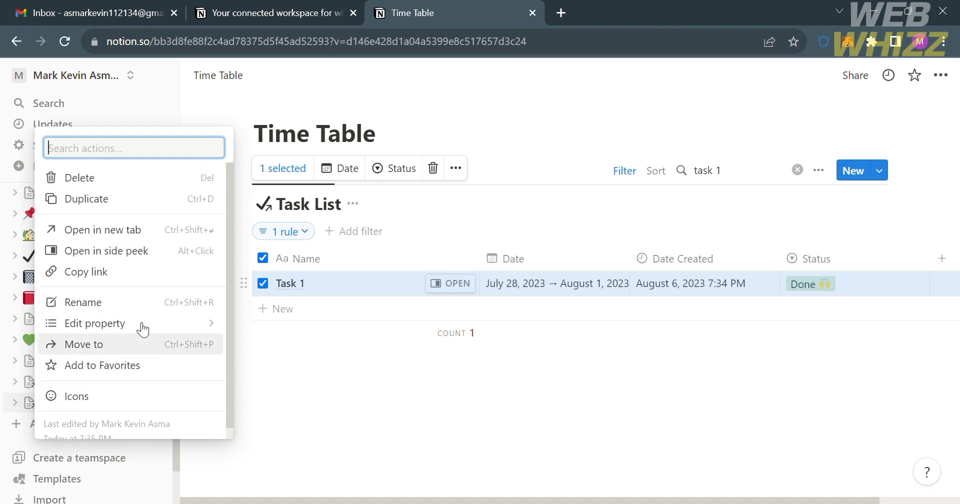
click(87, 198)
Rename the duplicated Task 1 entry in the second row as "Task 2"
click(249, 306)
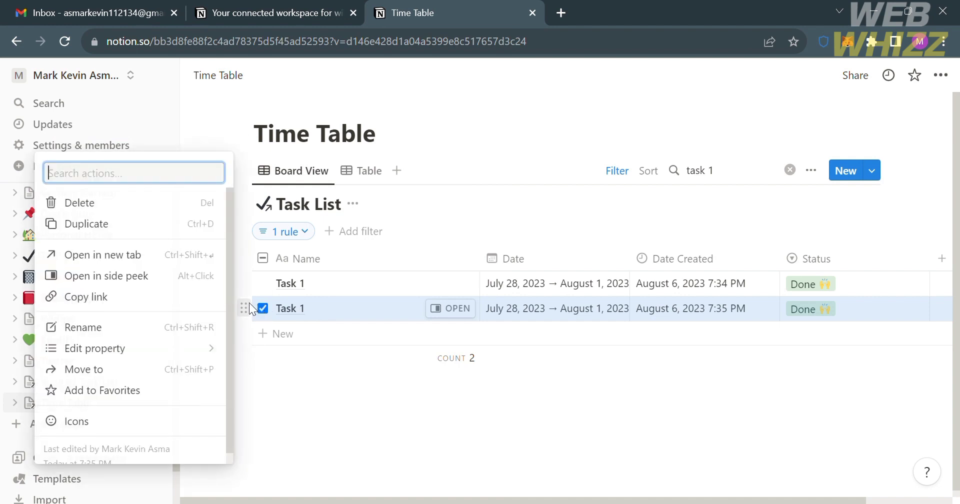
mouse_move(166, 350)
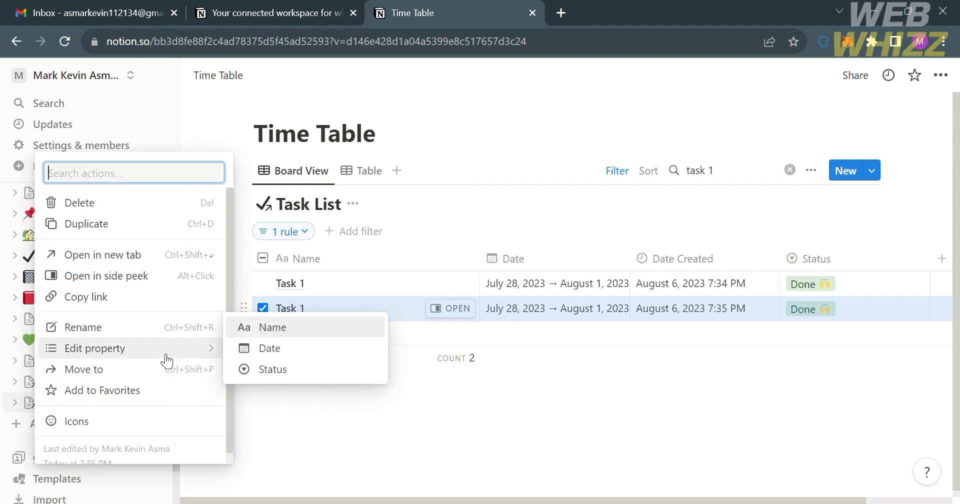
click(159, 328)
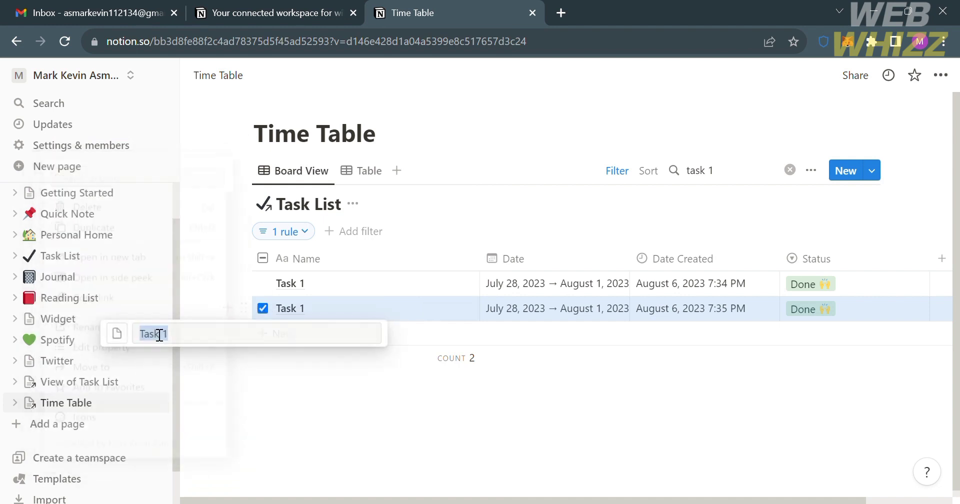
click(193, 334)
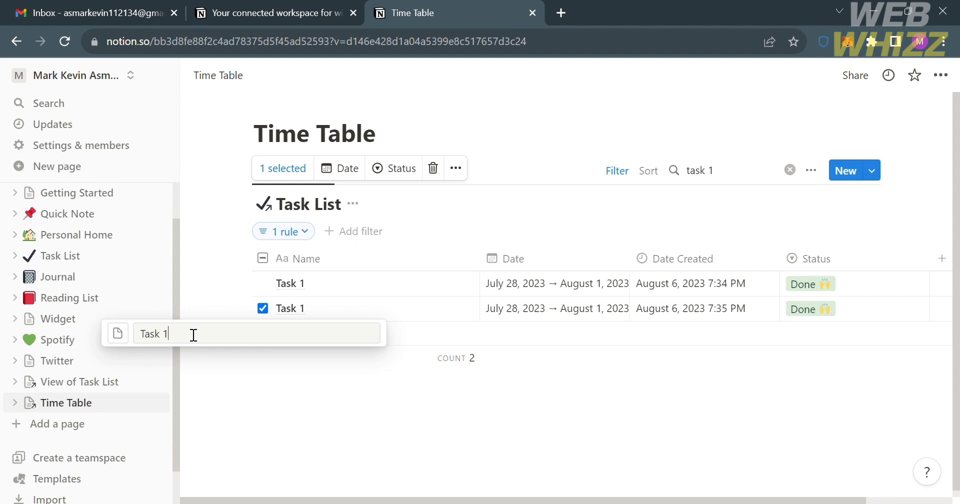
key(BackSpace)
text(2)
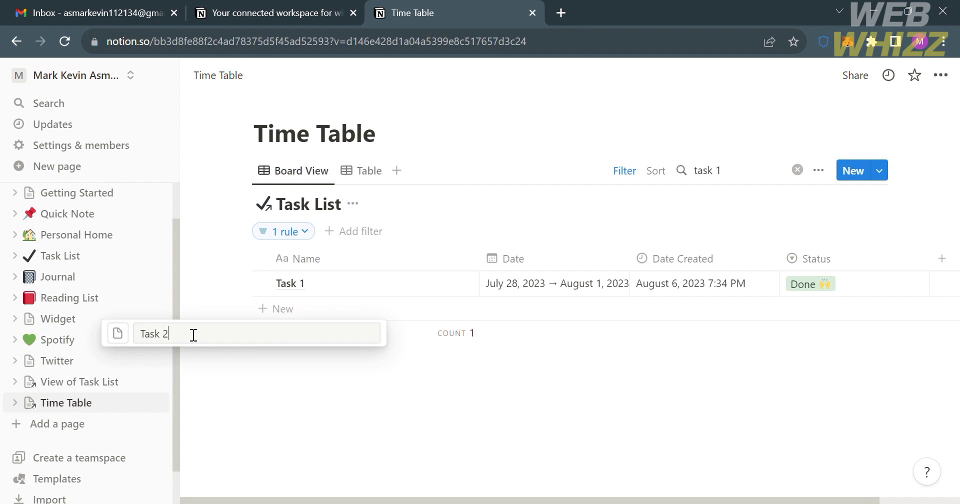
click(224, 363)
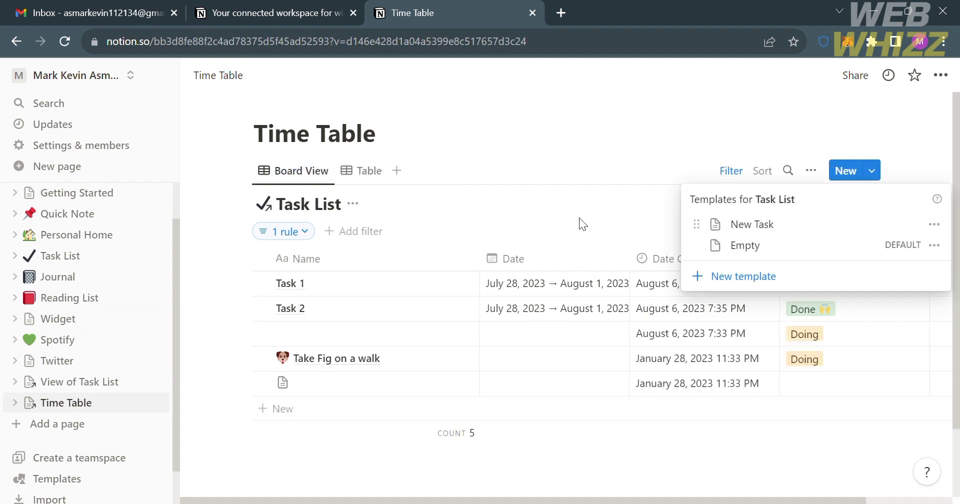
click(579, 218)
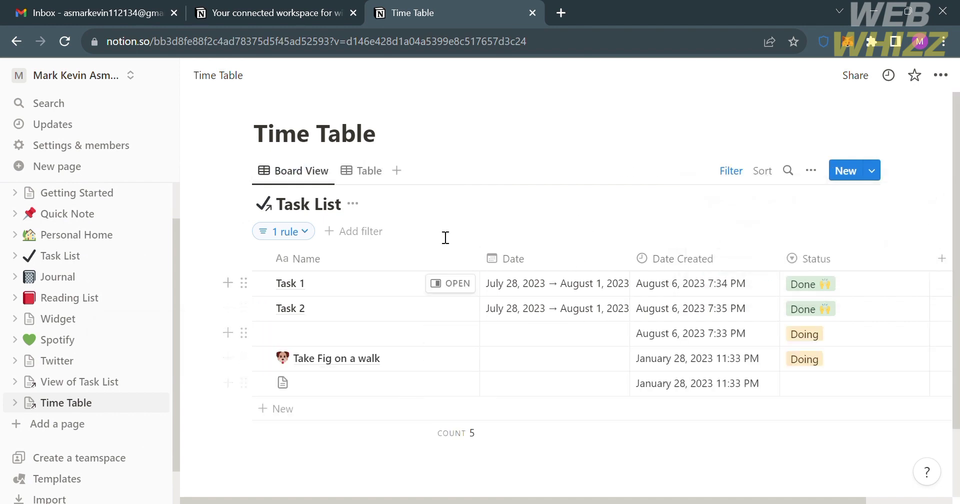
click(811, 171)
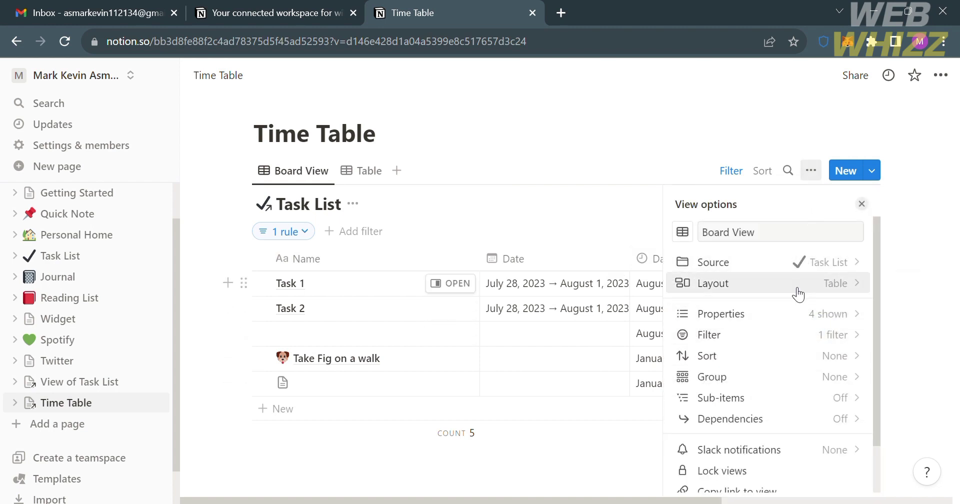
key(Escape)
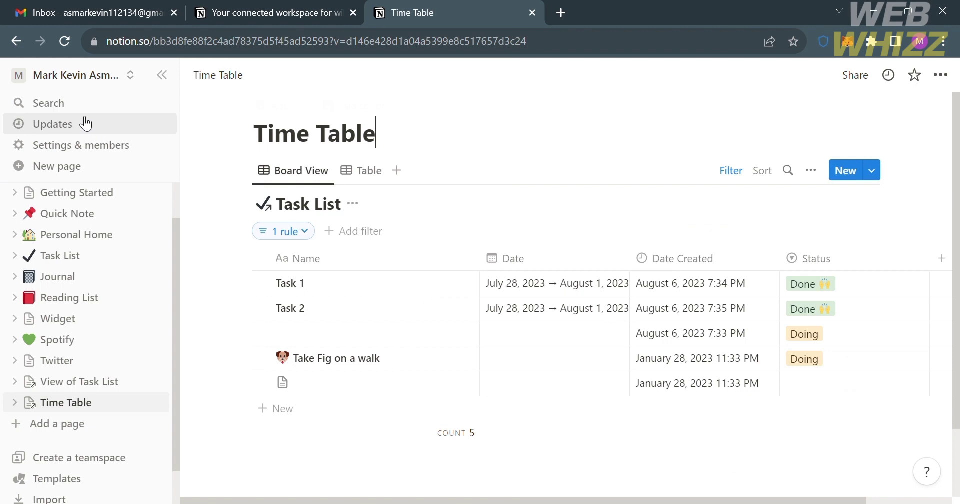